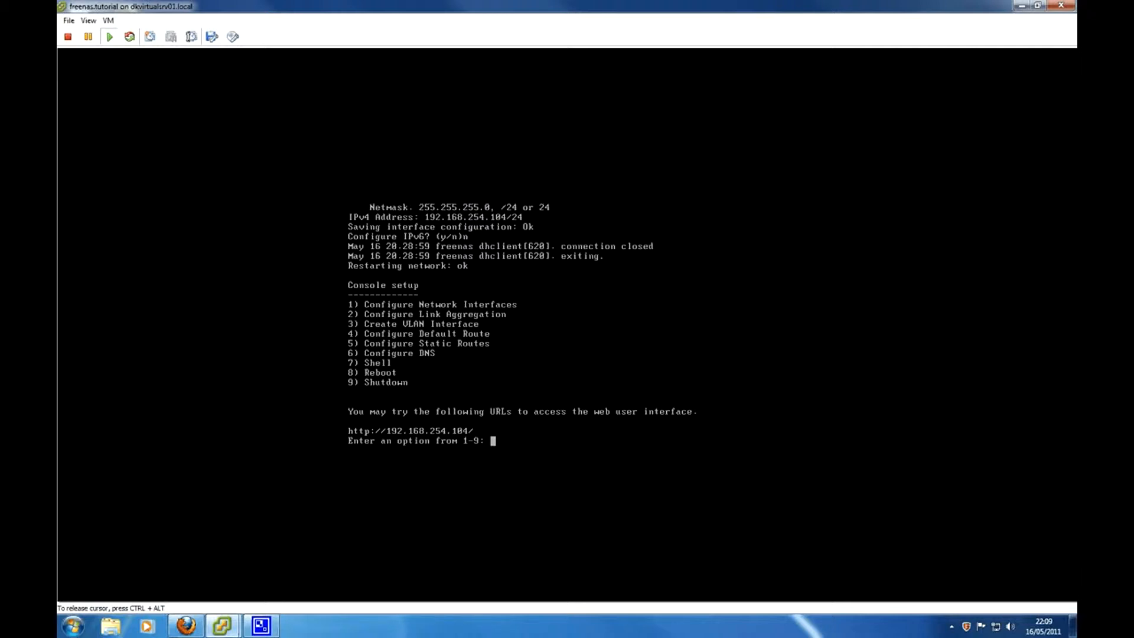
- In the FreeNAS console, configure interface em0 with DHCP declined and IPv4 setup enabled
key(ctrl+alt)
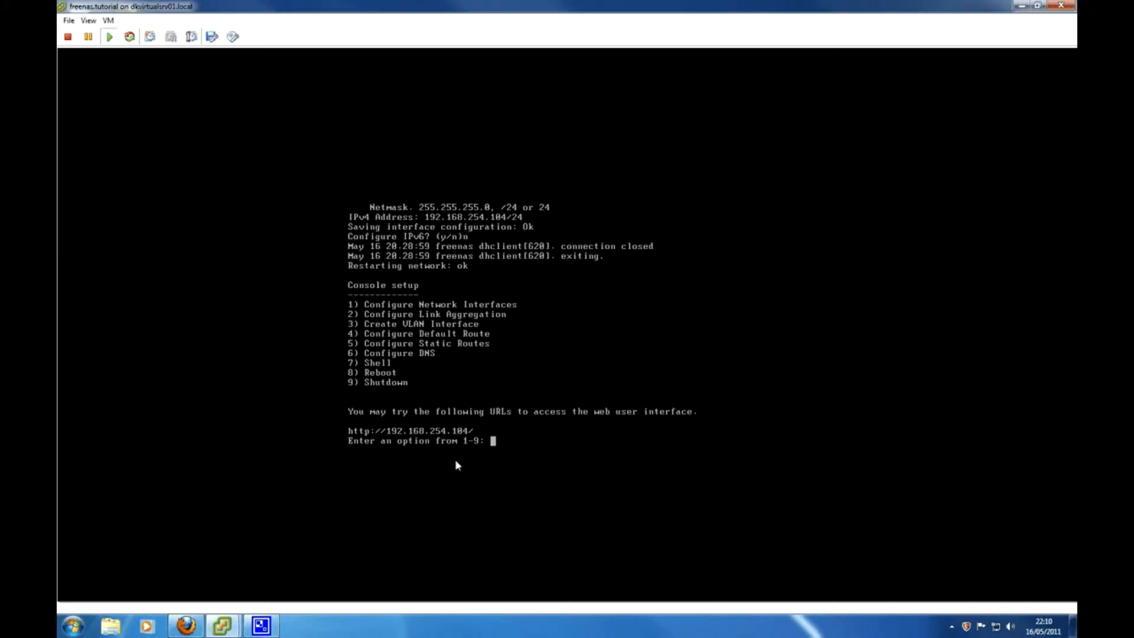
click(496, 476)
text(1)
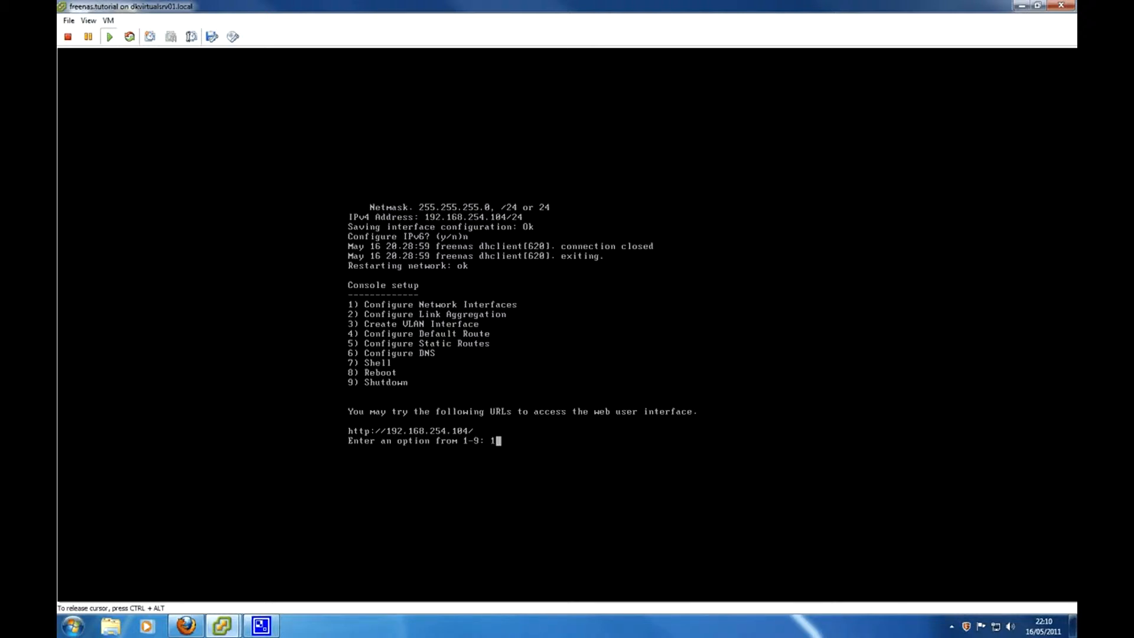
key(Return)
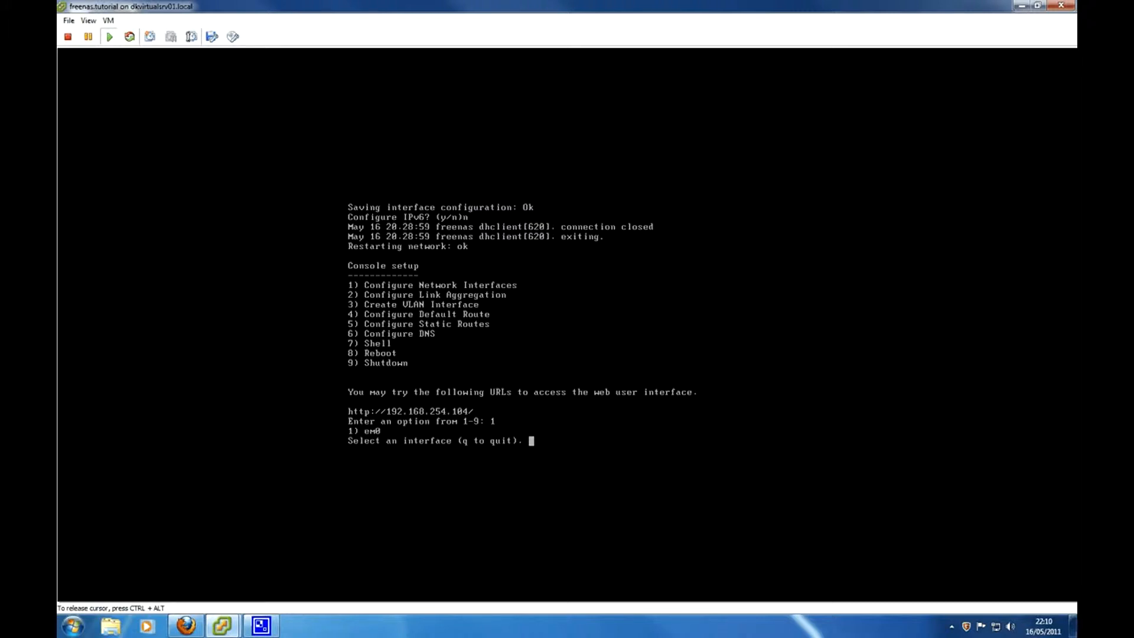
text(1)
key(Return)
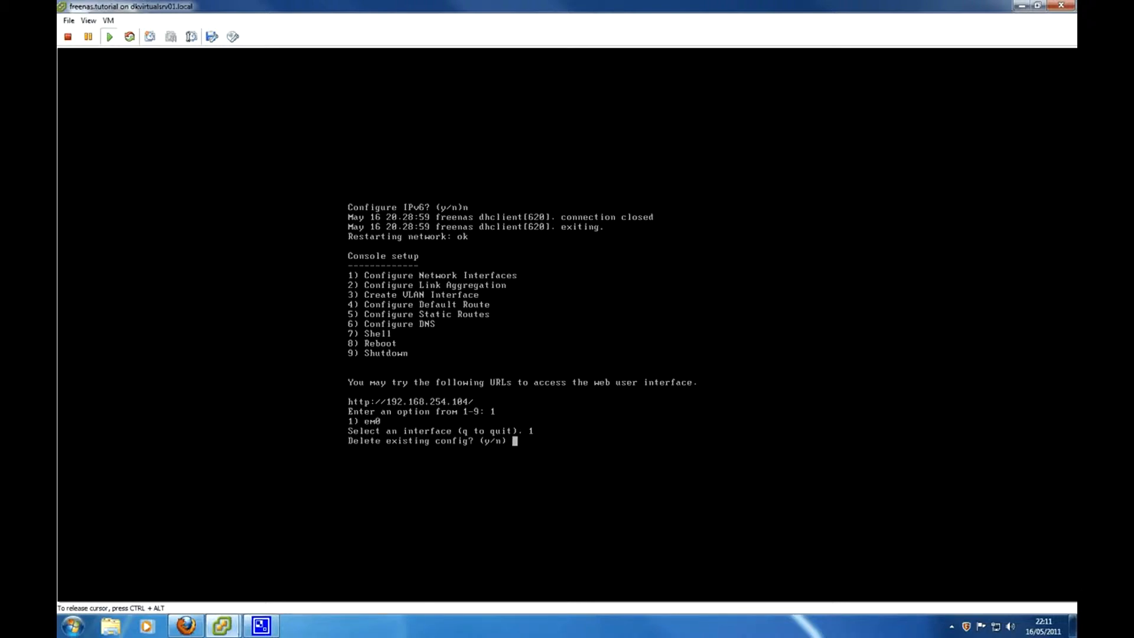
text(n)
key(Return)
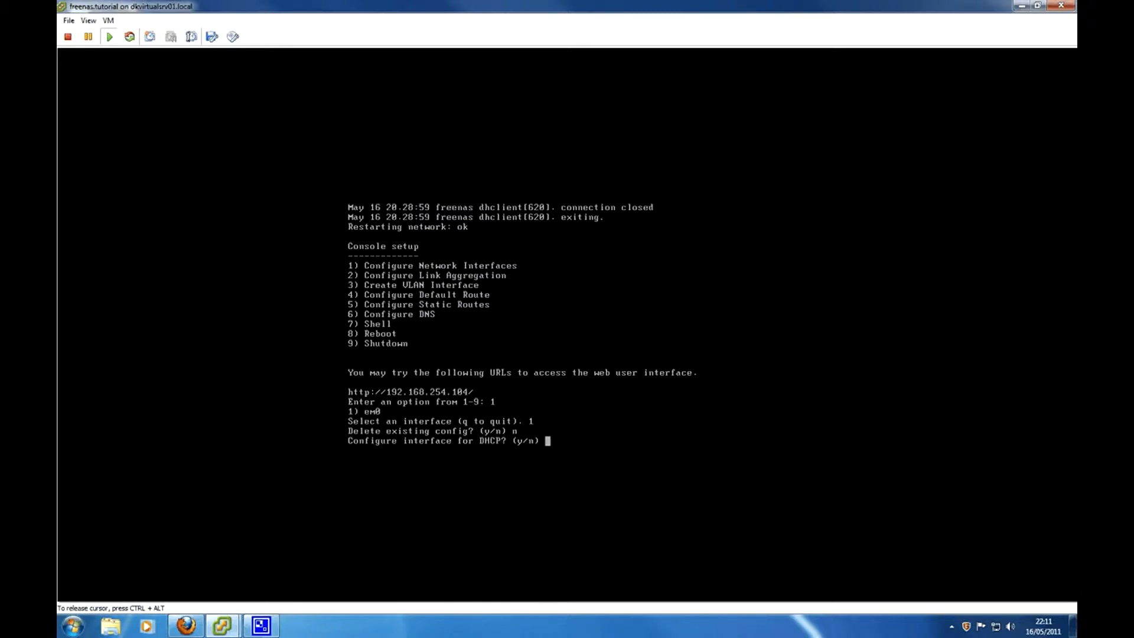
text(n)
key(Return)
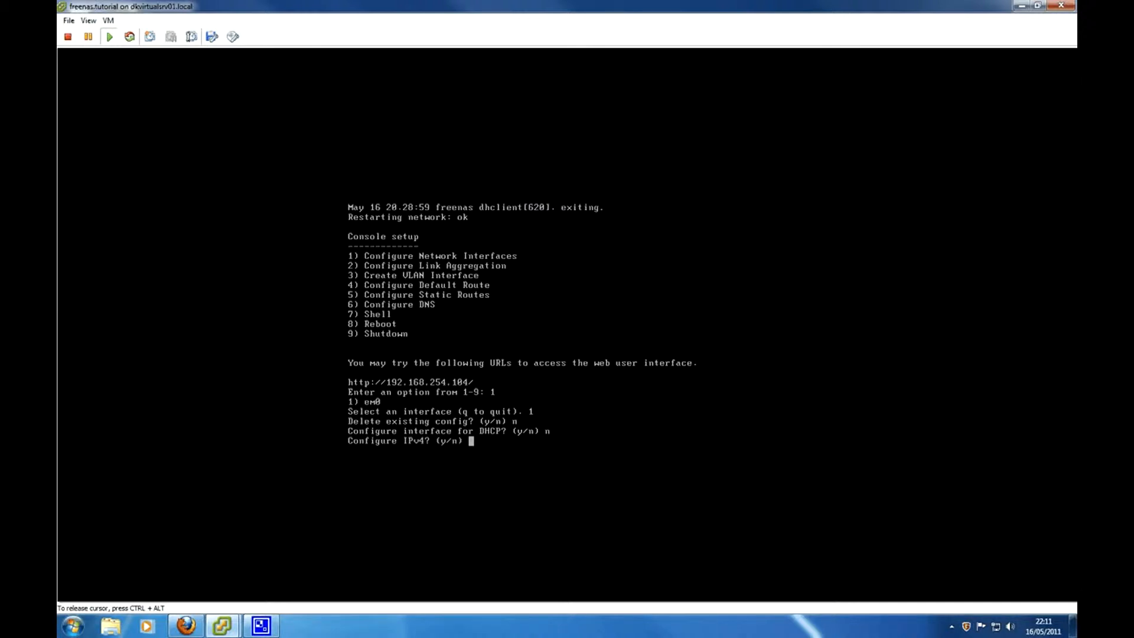
text(y)
key(Return)
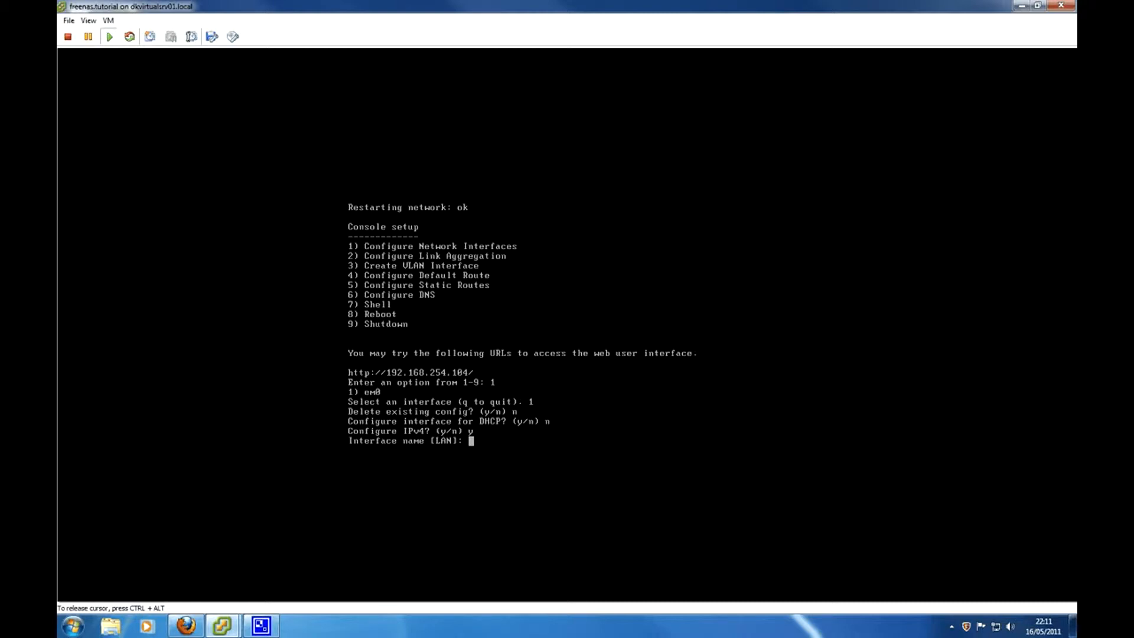
- Name the interface LAN, assign 192.168.254.104/24, and skip IPv6 configuration
text(LAN)
key(Return)
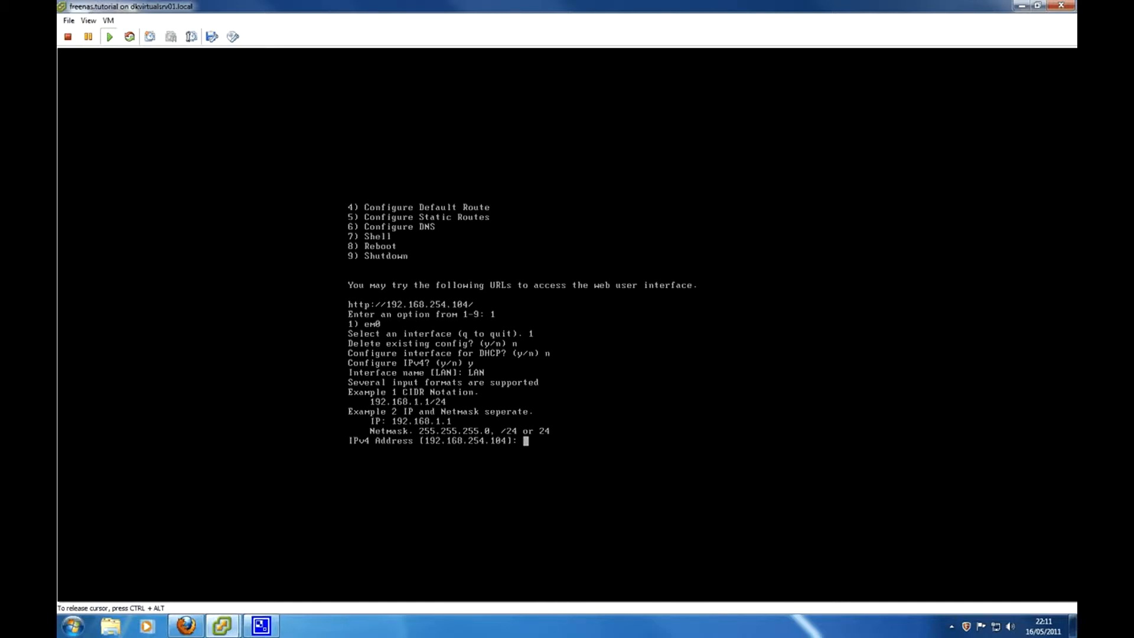
text(192.168.254.104)
key(ctrl+alt)
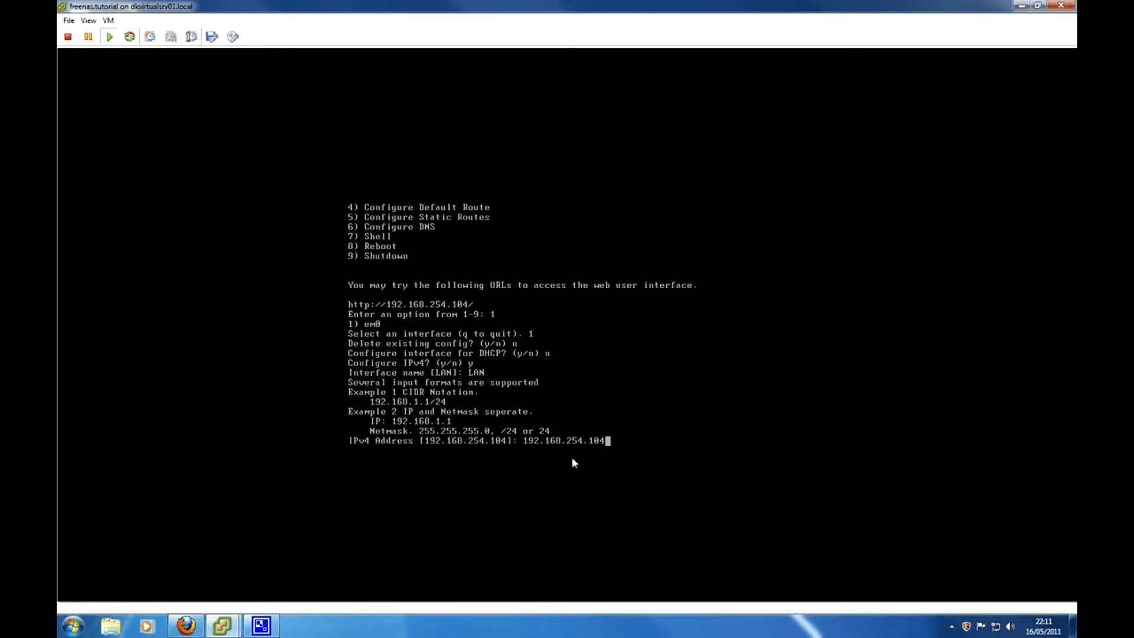
click(677, 508)
text(/24)
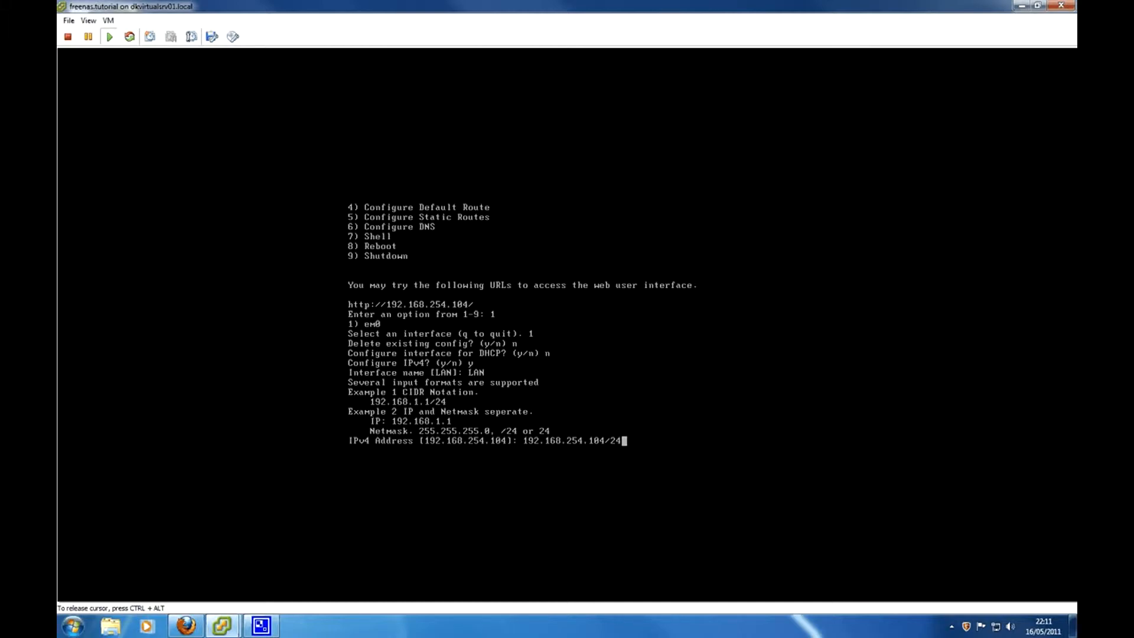
key(Return)
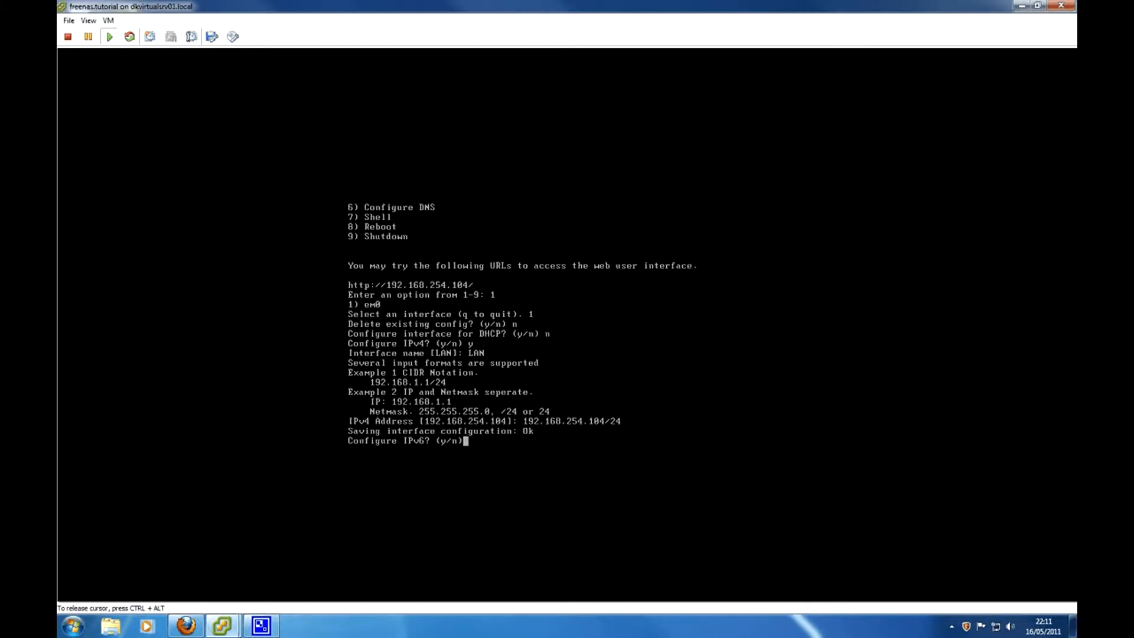
text(n)
key(Return)
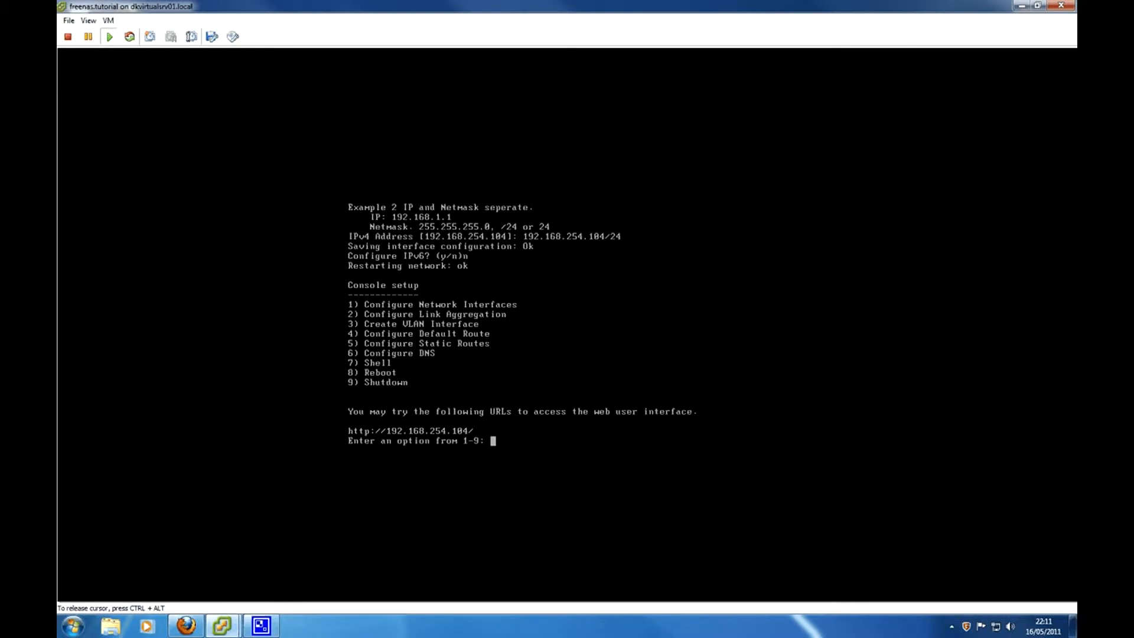
key(ctrl+alt)
- Sign in to the FreeNAS web GUI with the administrator's username and password, declining to save the password
mouse_move(197, 625)
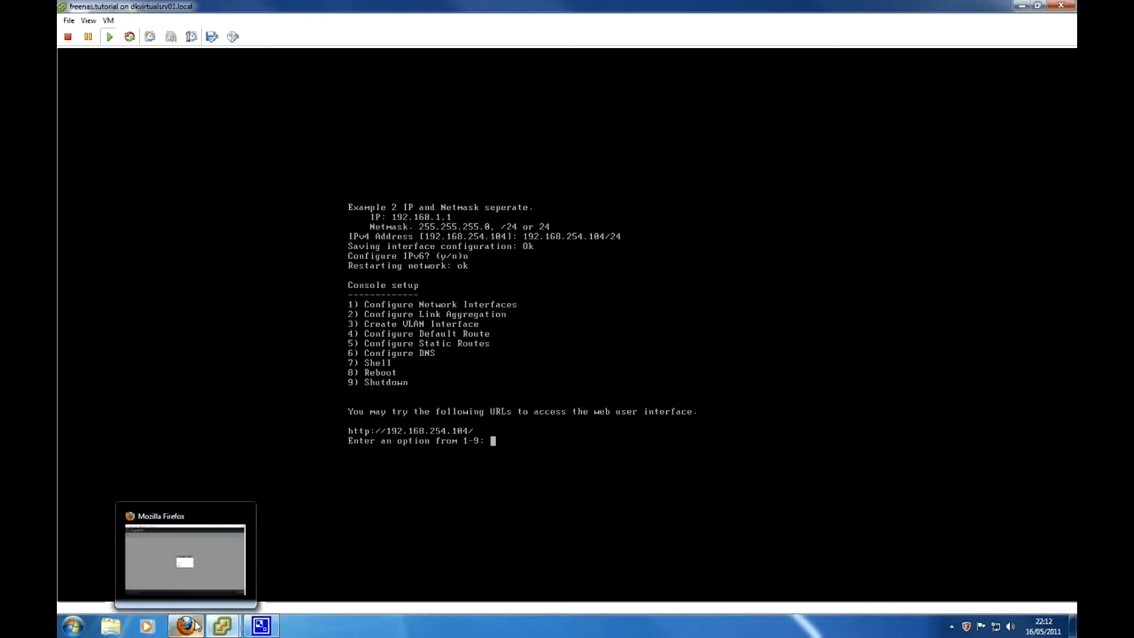
click(188, 626)
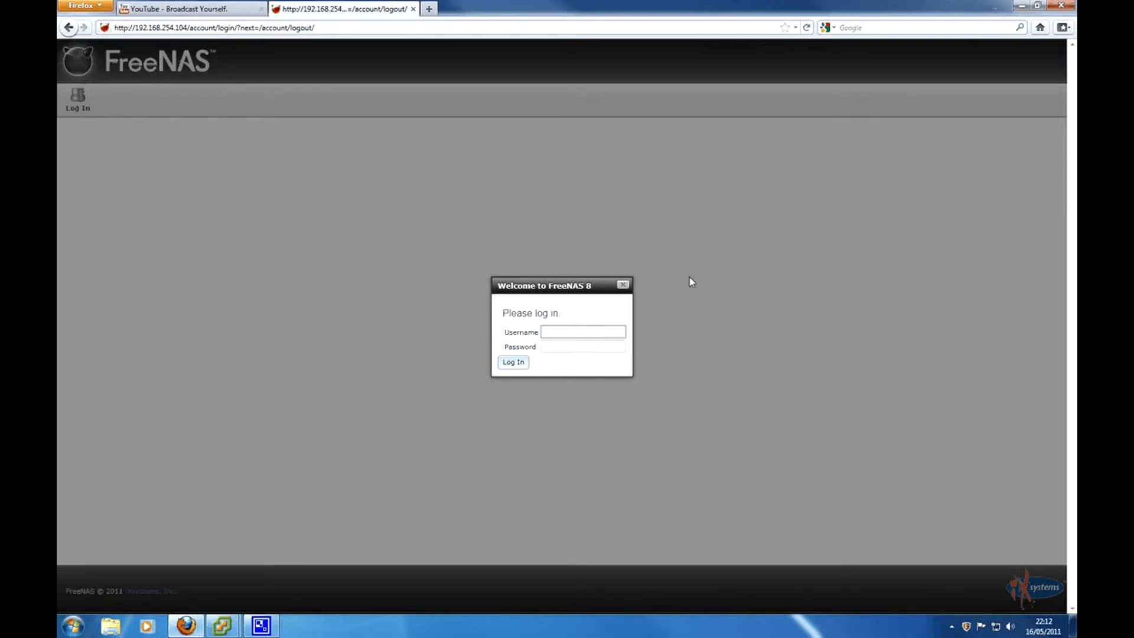
text(admin)
key(Tab)
text(freenas)
key(Return)
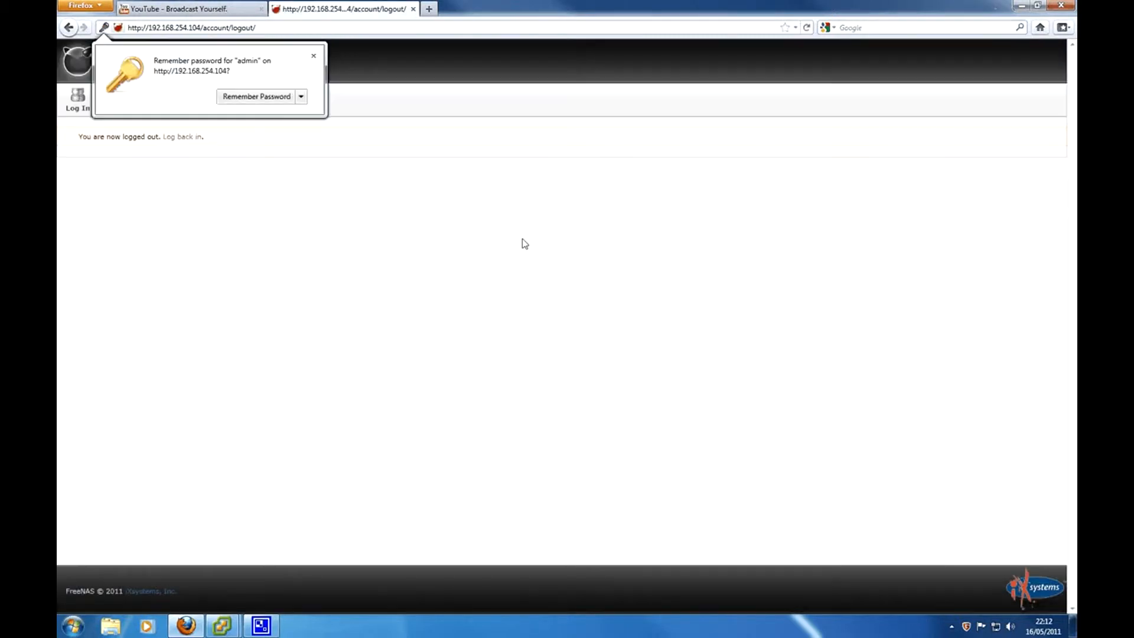
click(301, 96)
click(304, 113)
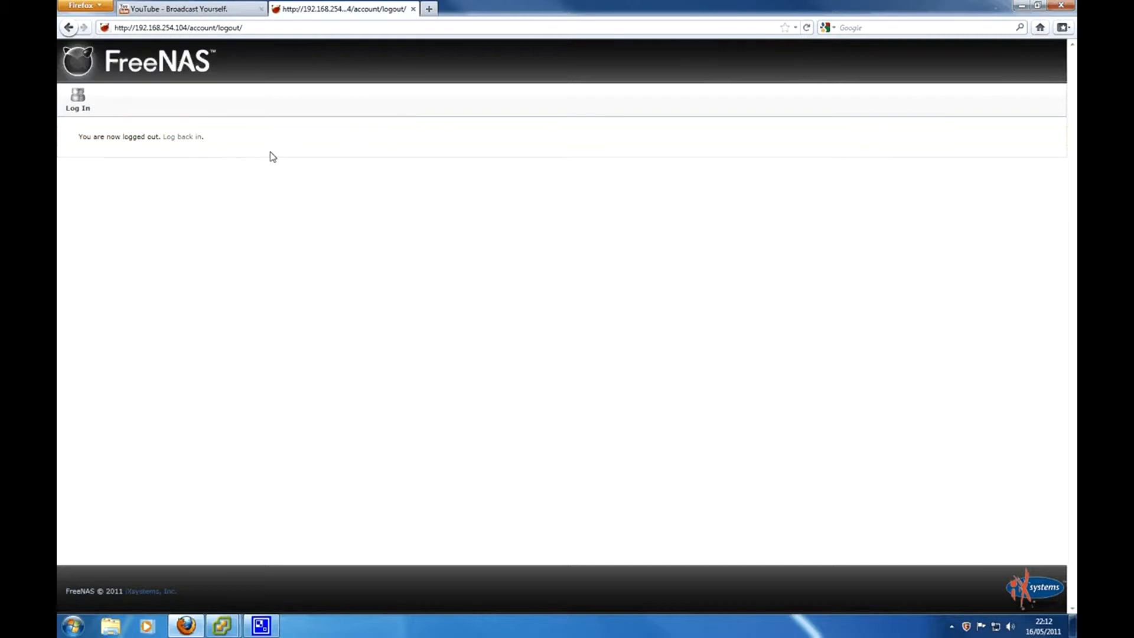
- Log back in with the saved administrator username to reach the System Information page
click(185, 137)
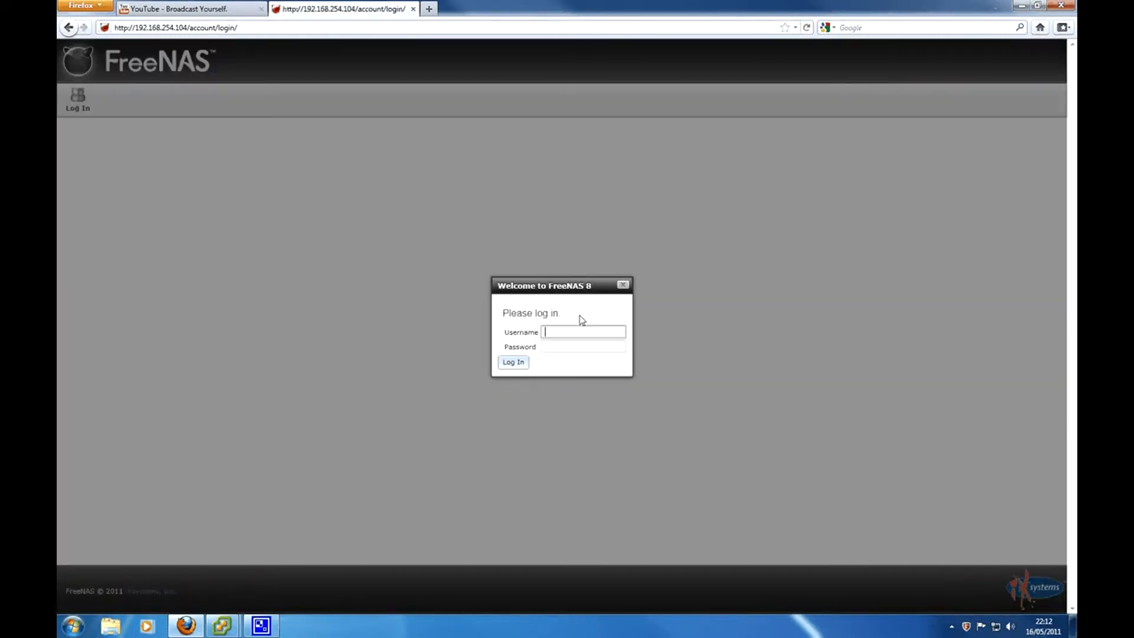
click(568, 332)
click(559, 345)
key(Tab)
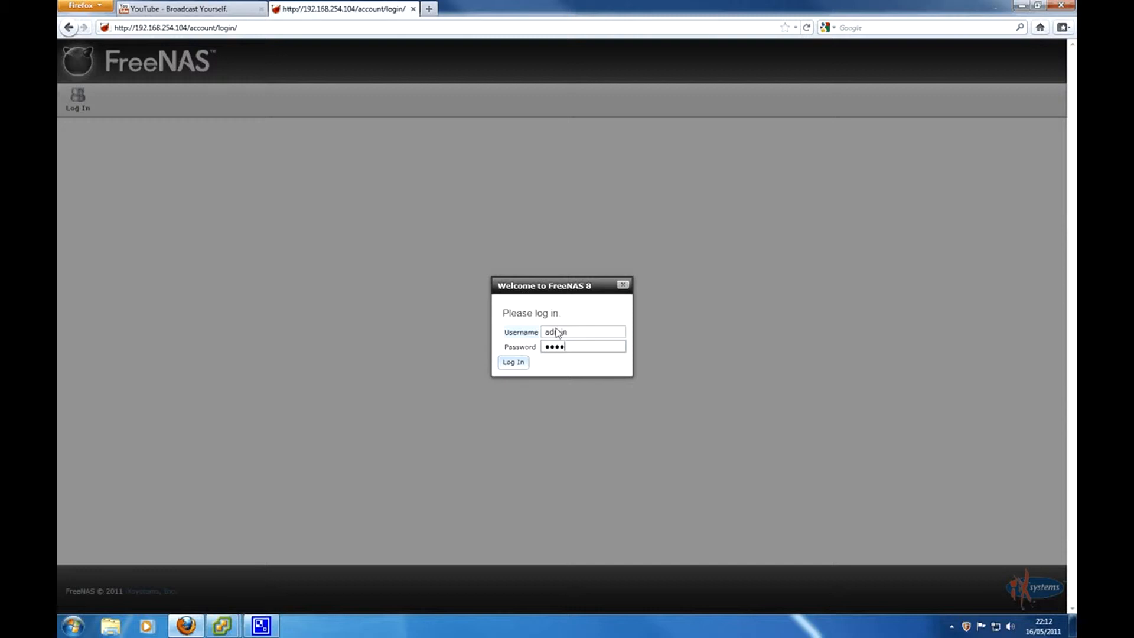
key(Return)
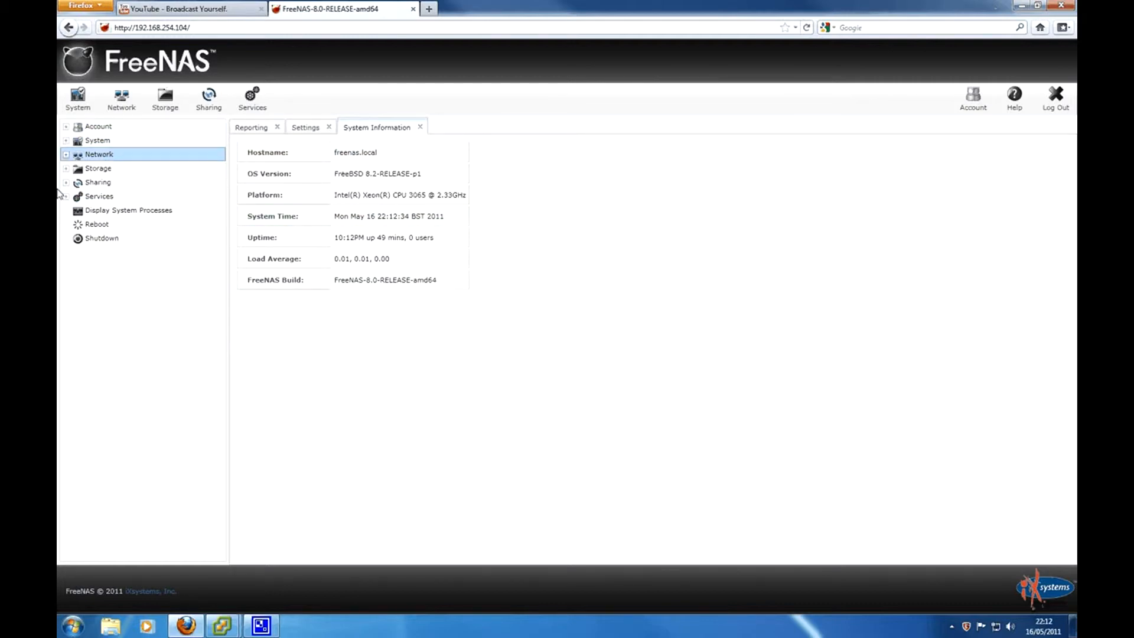
- Expand and collapse the Account, System and Network groups in the navigation tree
click(86, 127)
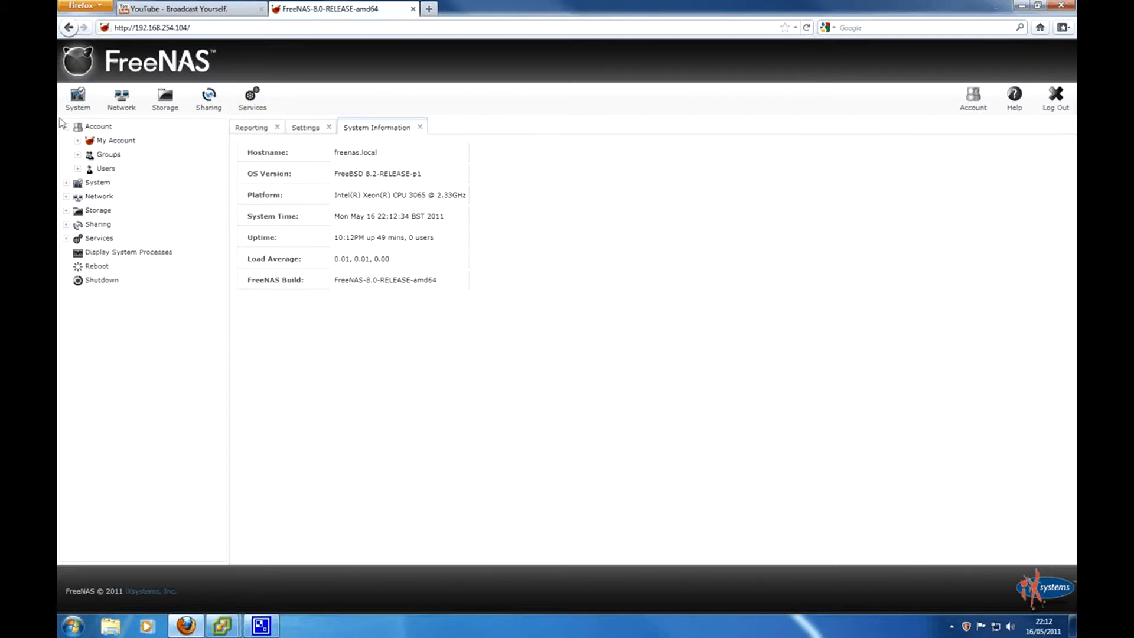
click(67, 126)
click(67, 141)
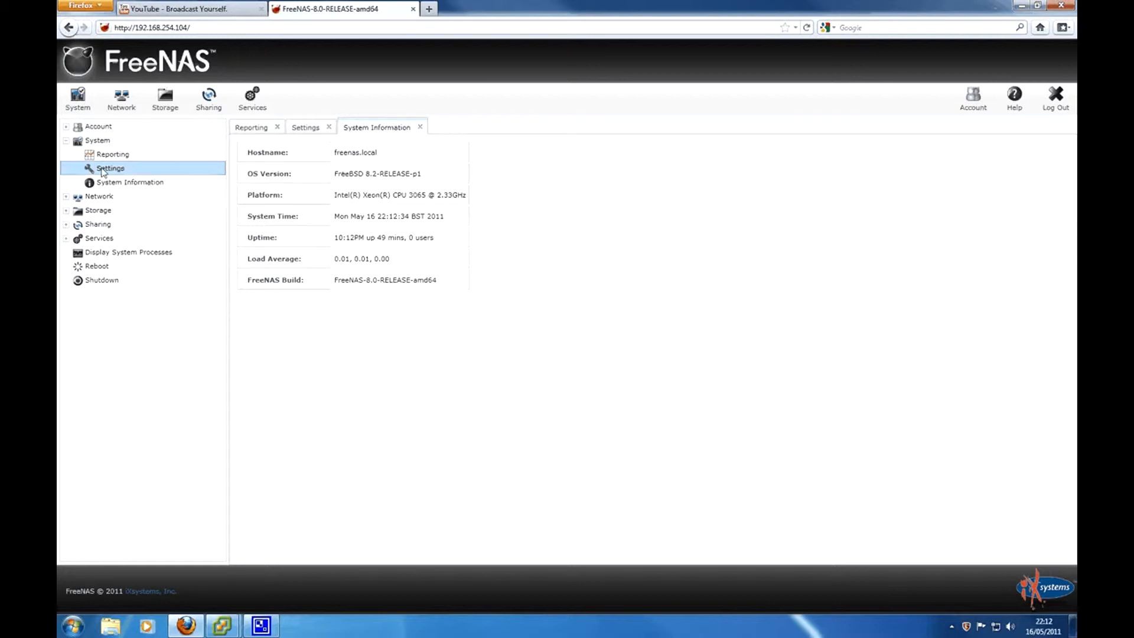
click(67, 141)
click(66, 154)
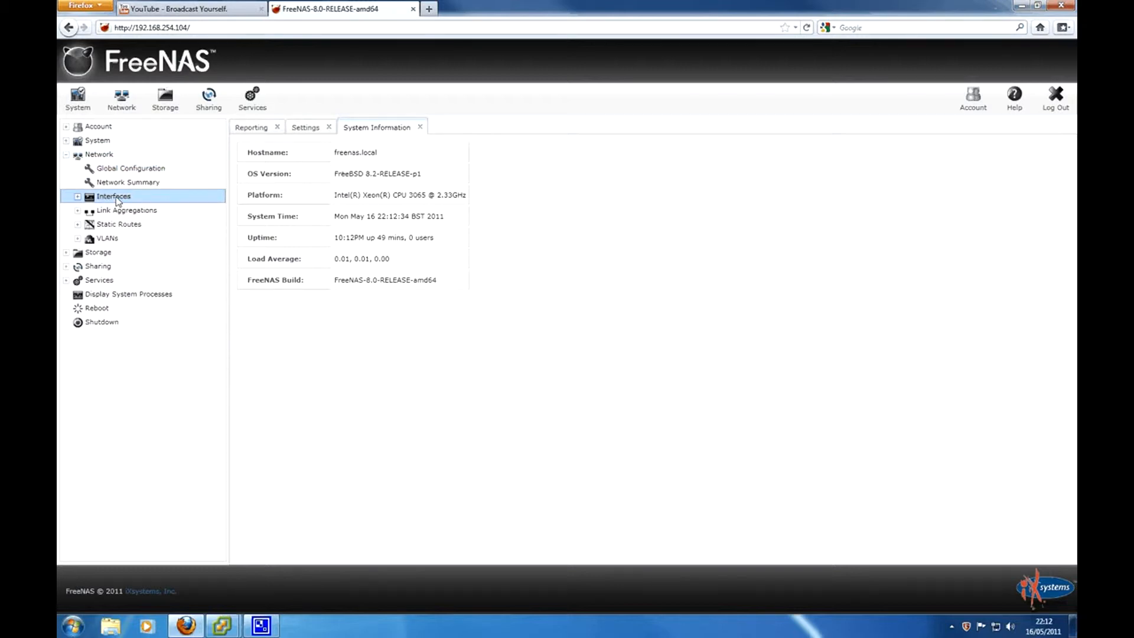
click(66, 154)
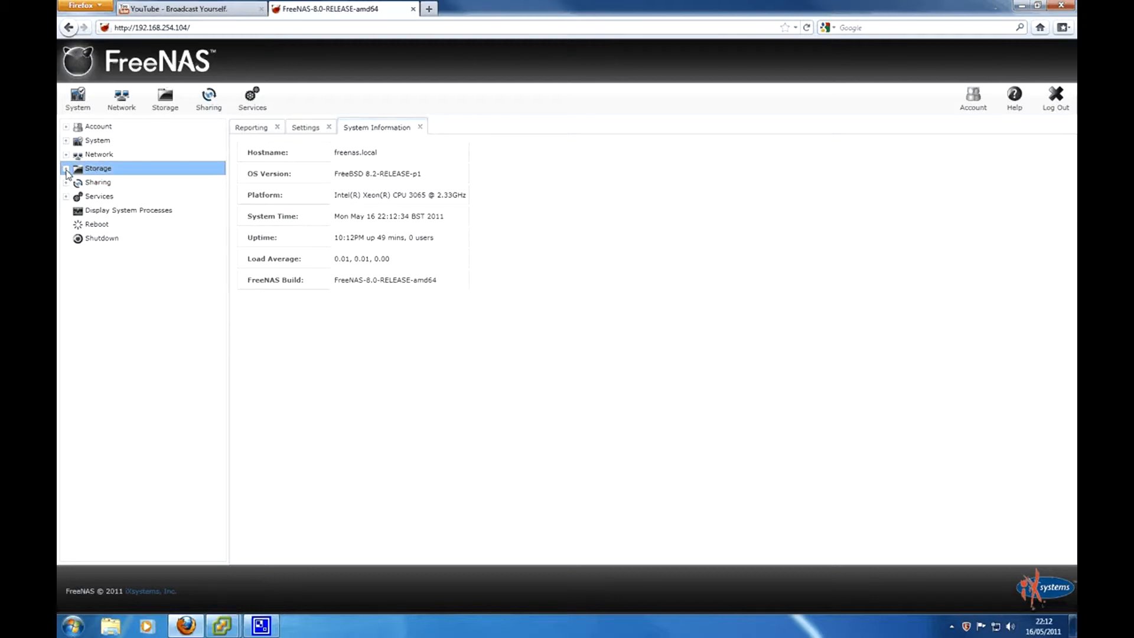
- Browse the Storage and Sharing sections, then open Control Services under Services
click(98, 169)
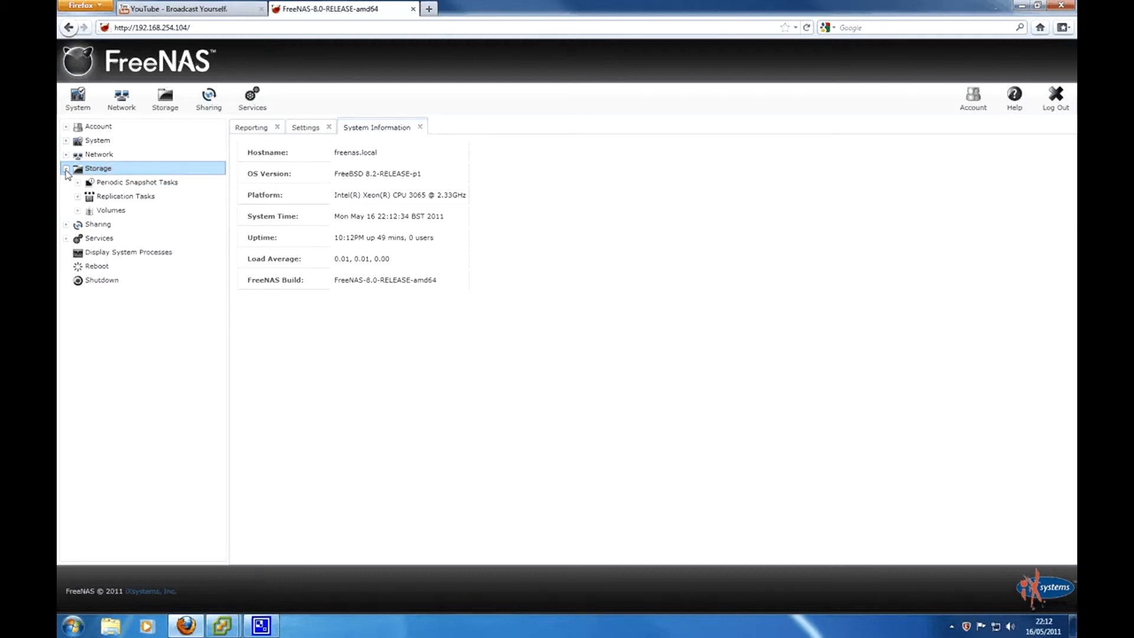
click(112, 210)
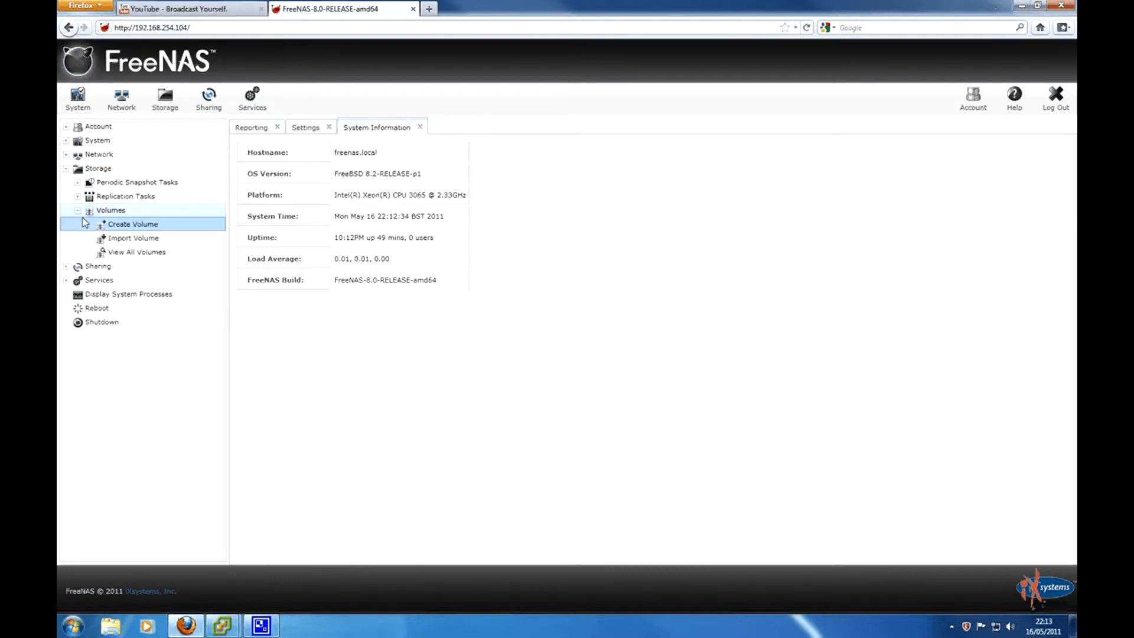
click(67, 169)
click(66, 183)
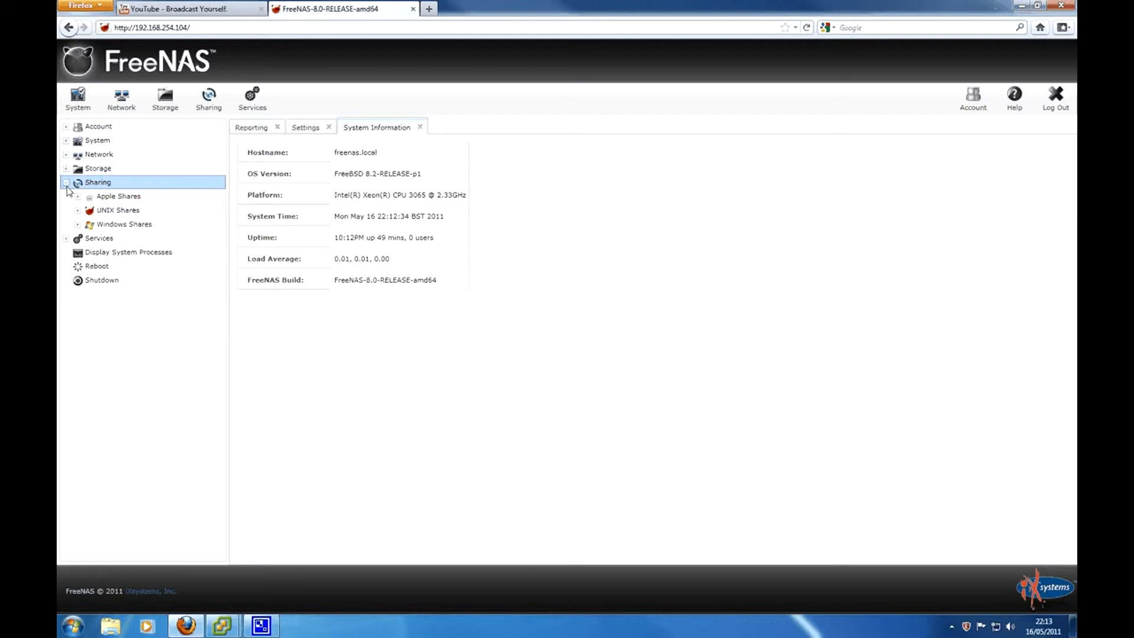
click(97, 182)
click(98, 196)
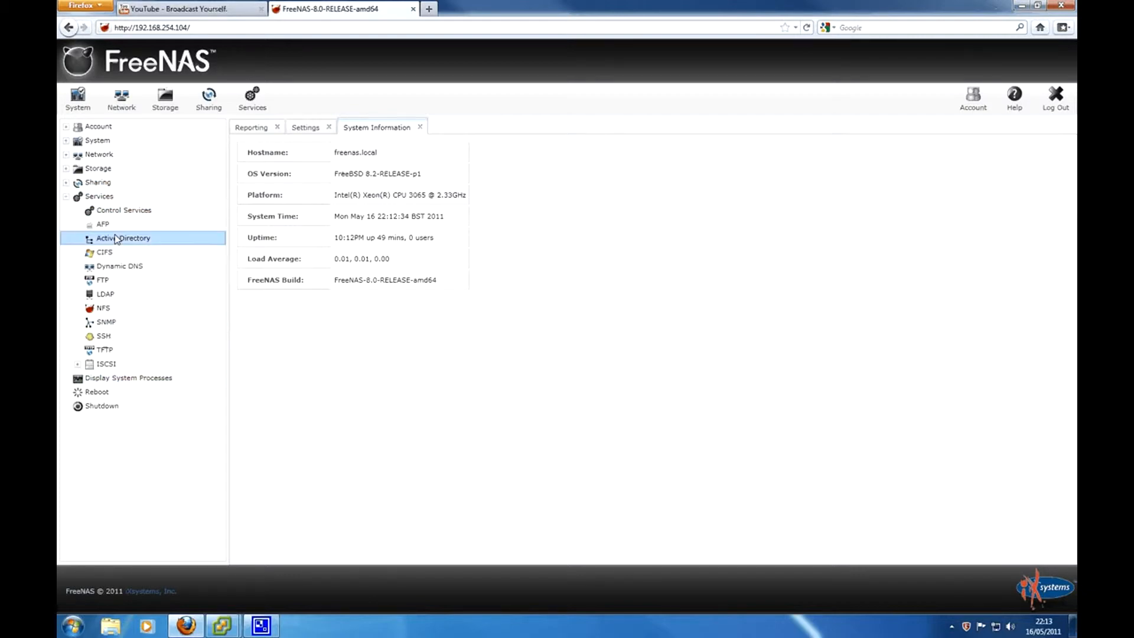
click(116, 212)
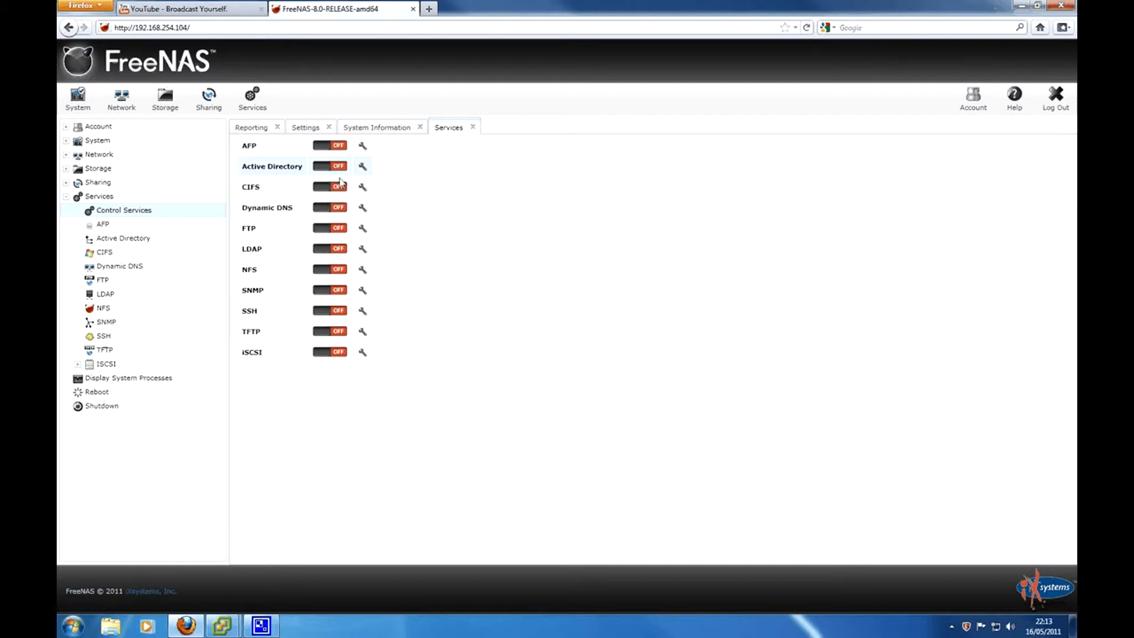
- Close the CIFS settings unchanged and open the general System Settings
click(108, 253)
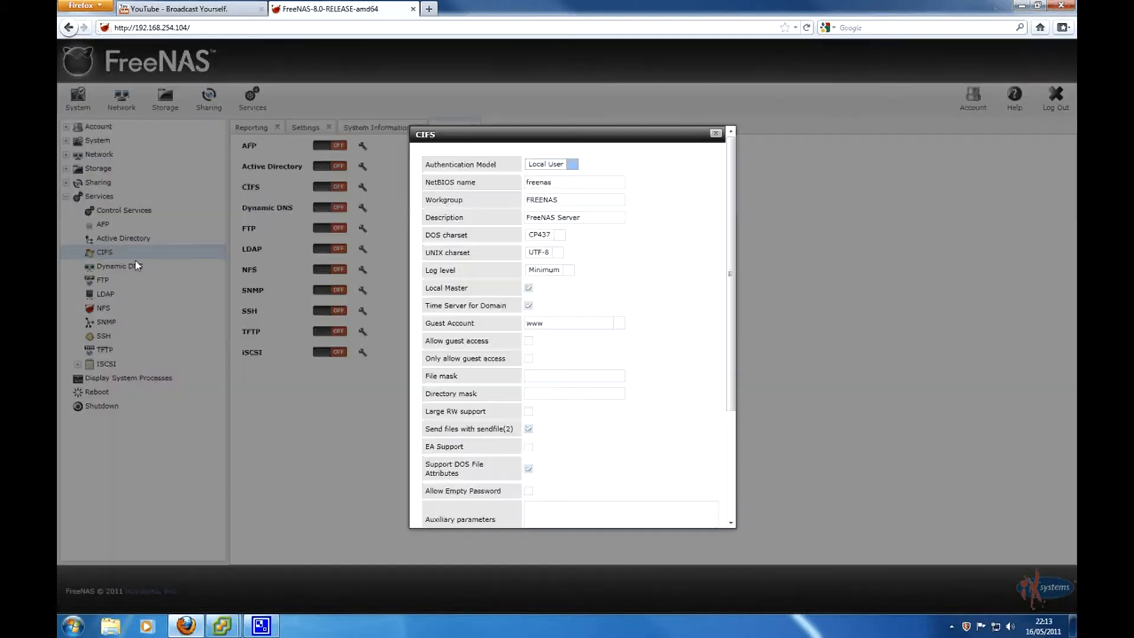
click(716, 133)
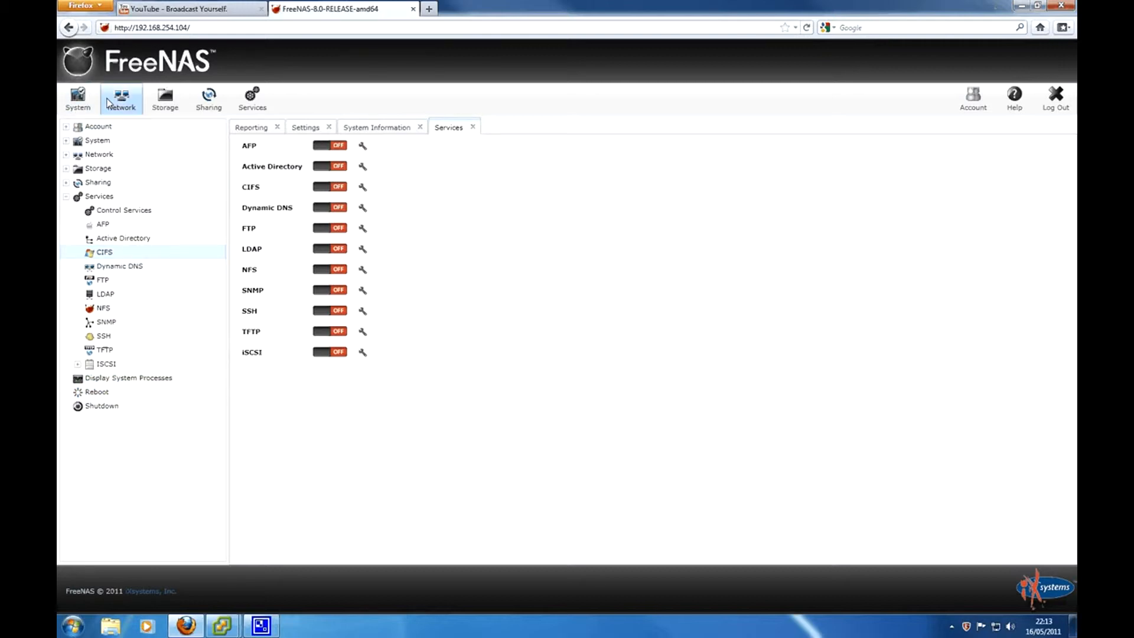
click(77, 99)
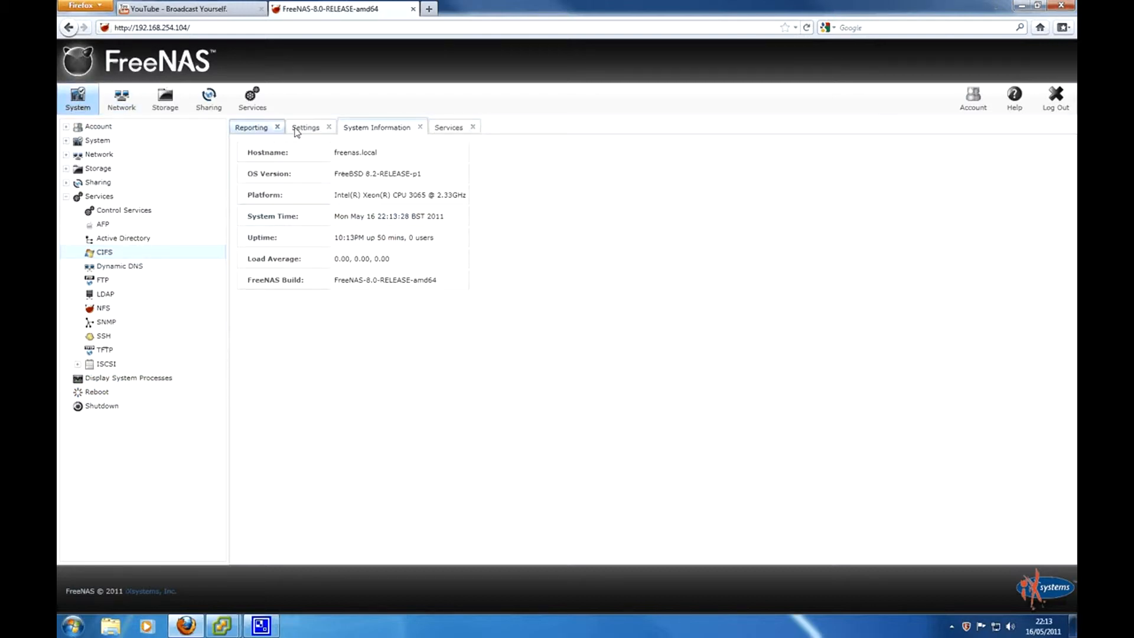
click(110, 140)
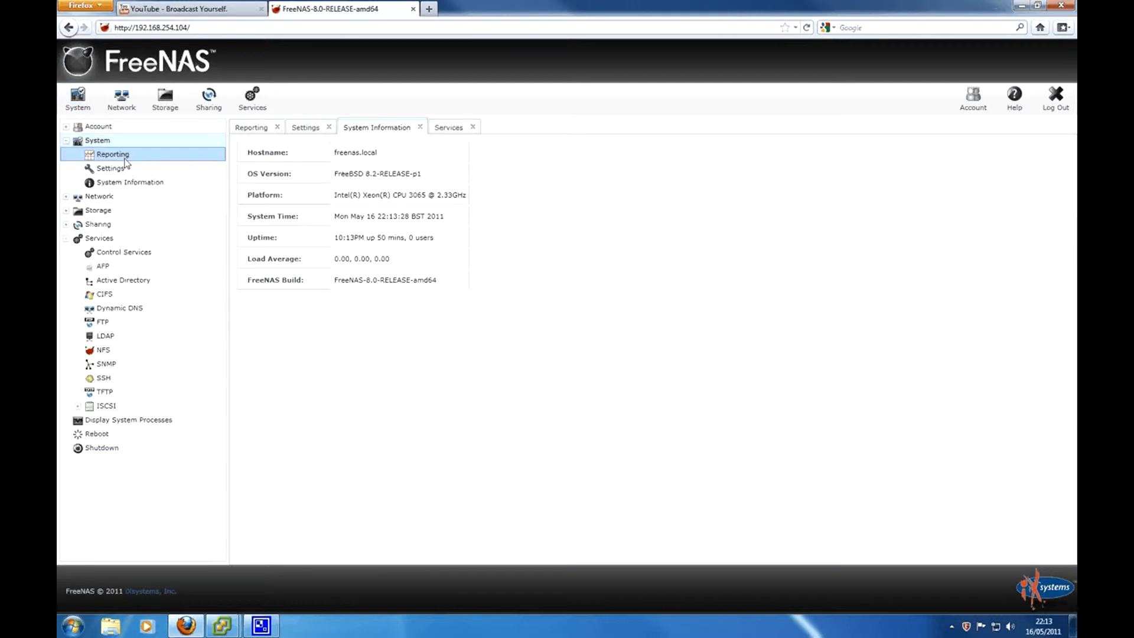
click(112, 167)
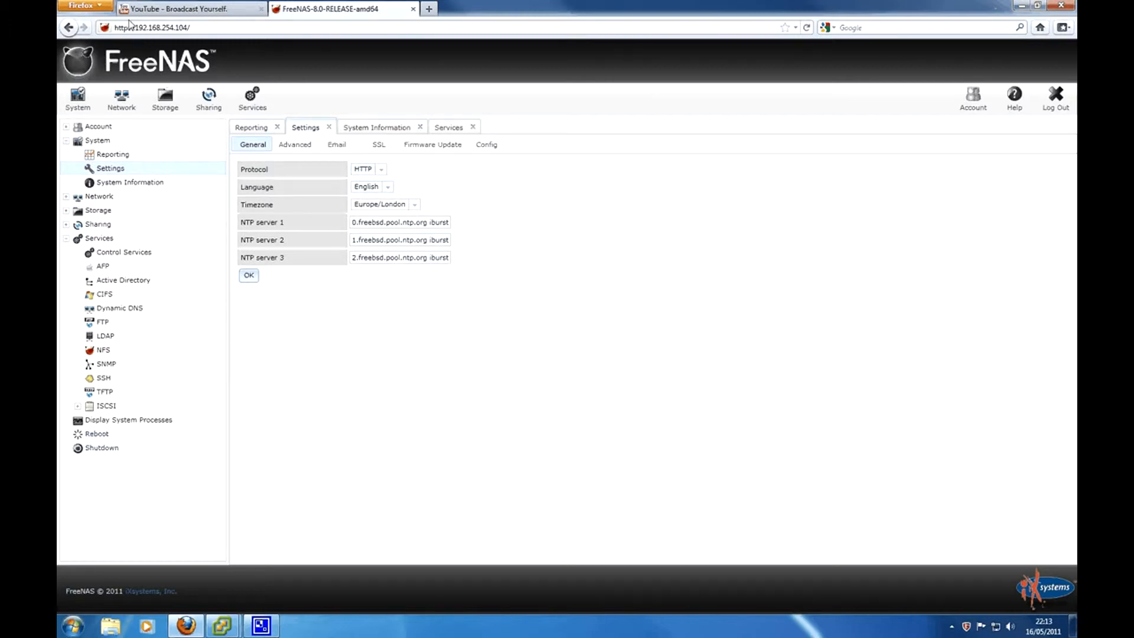
- Keep HTTP as the web protocol, save the general settings, and return to System Information
click(382, 172)
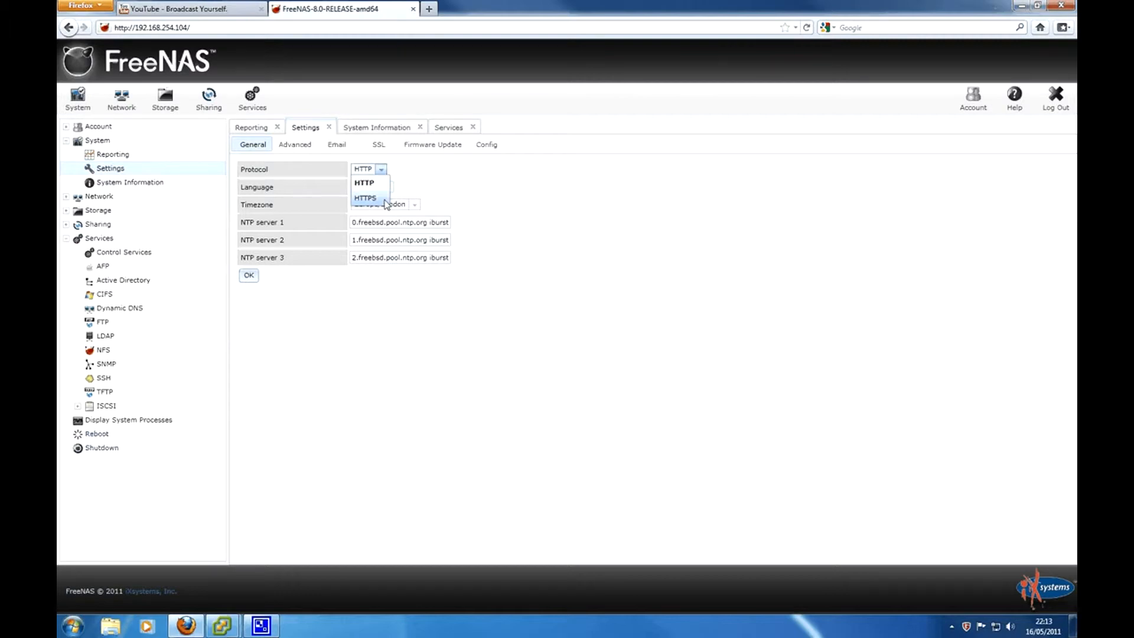
click(490, 192)
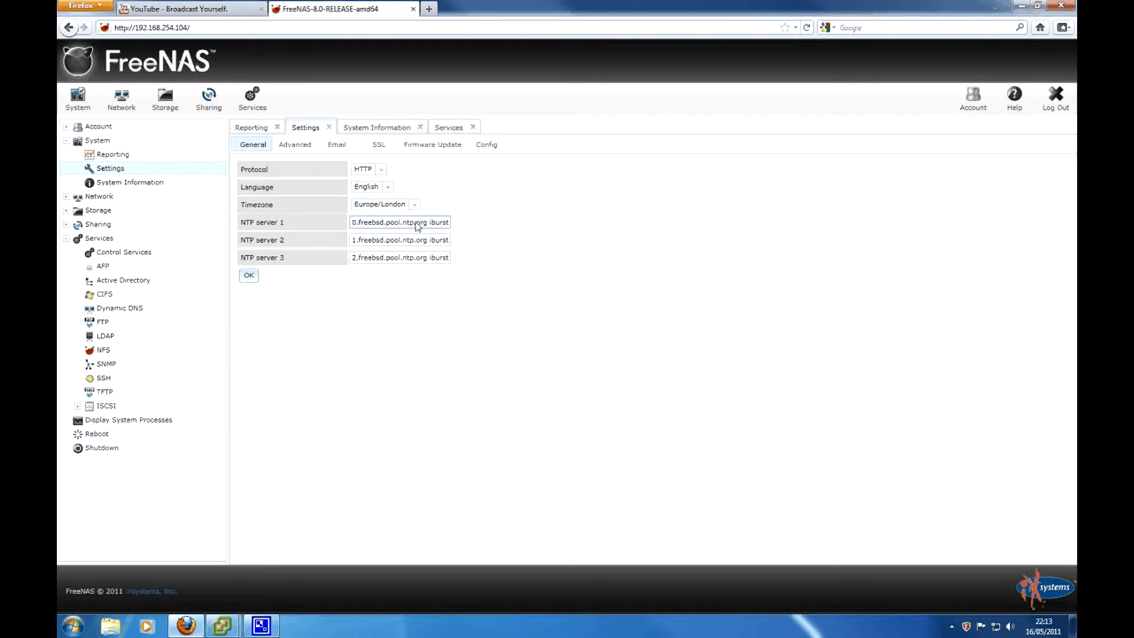
click(397, 258)
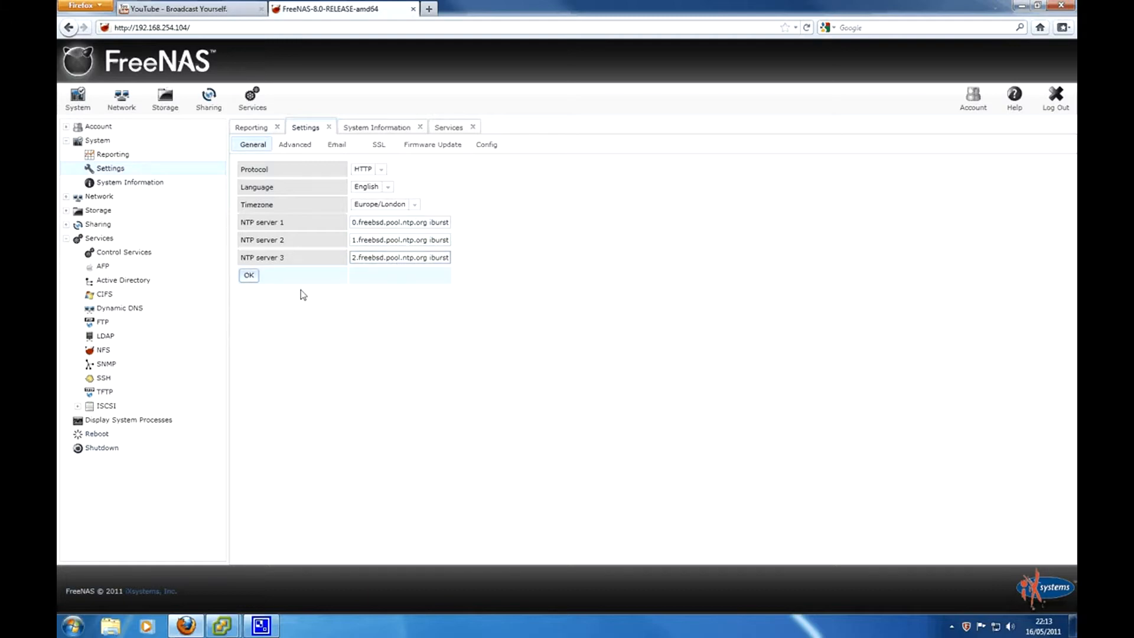
click(250, 276)
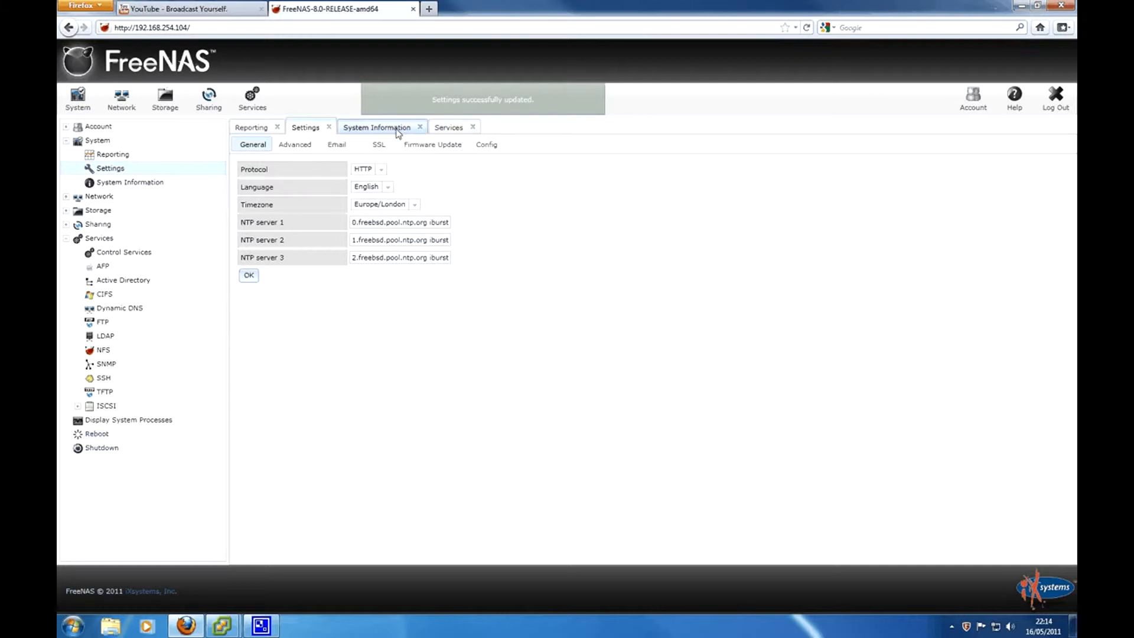
click(450, 131)
click(377, 127)
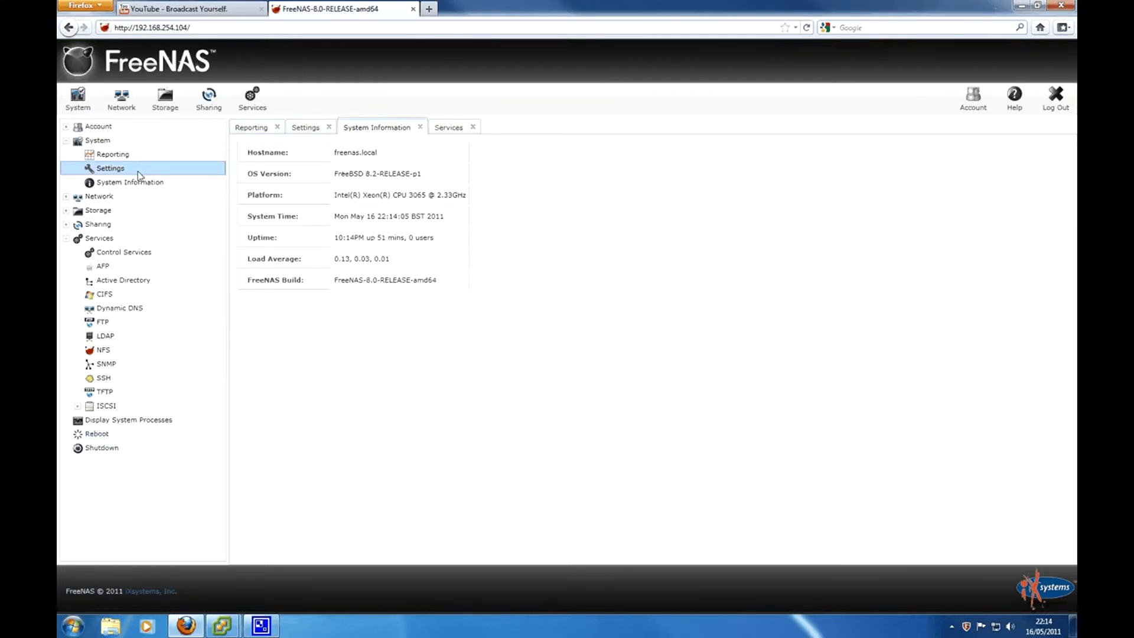
click(89, 198)
- In Global Configuration, set hostname 'nas' and domain 'example', then step through gateway and nameserver fields
click(131, 110)
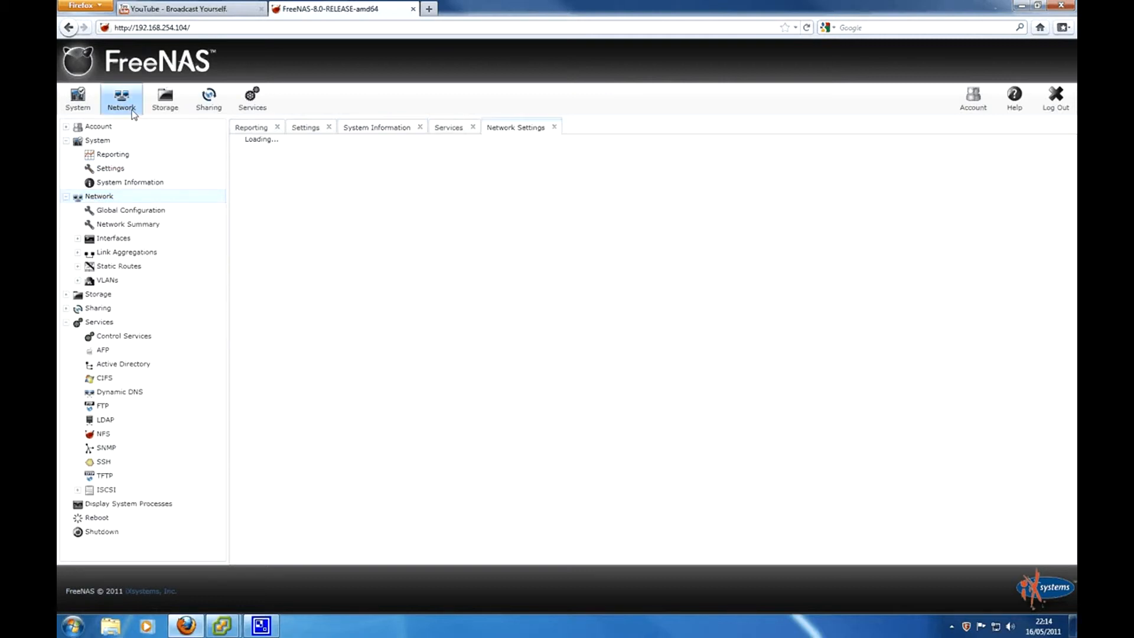
double_click(364, 169)
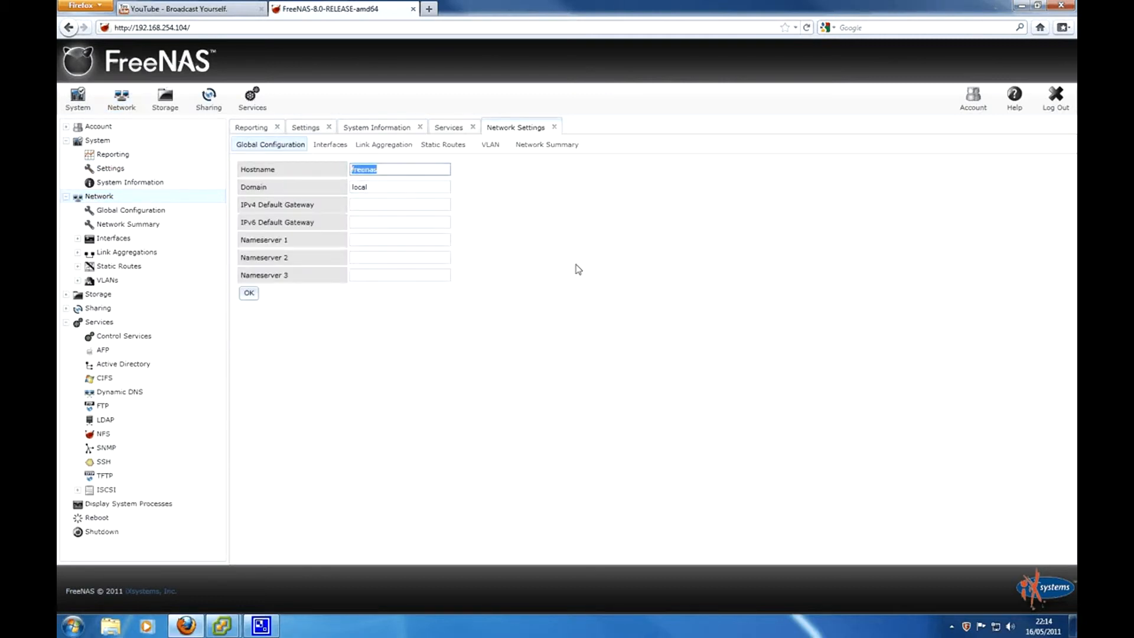
text(nas01)
key(Tab)
text(example)
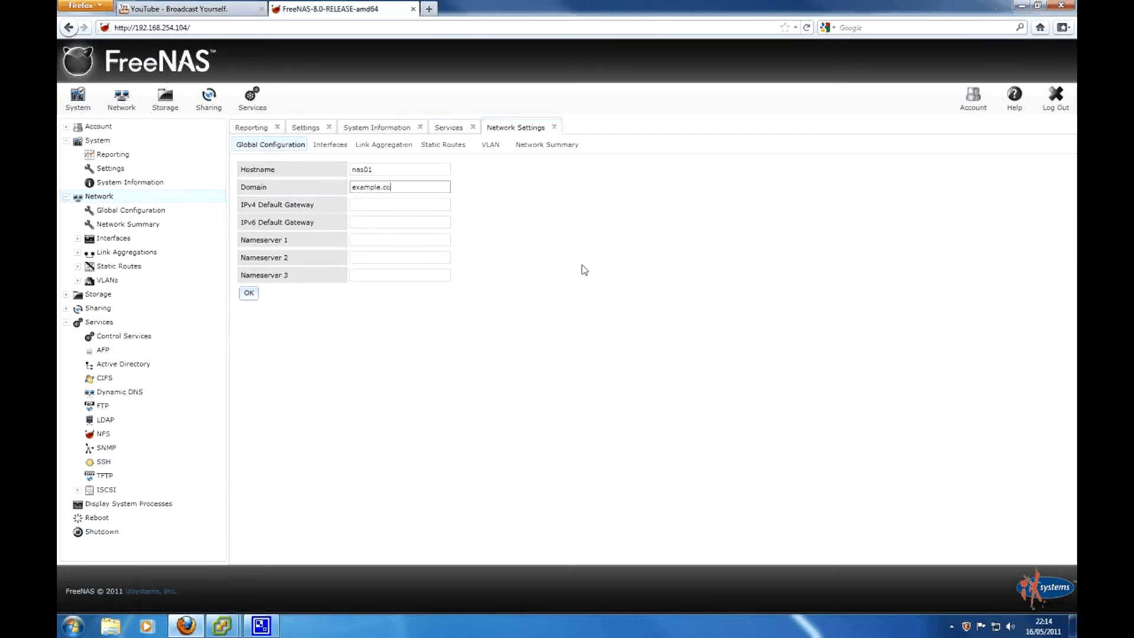
click(354, 207)
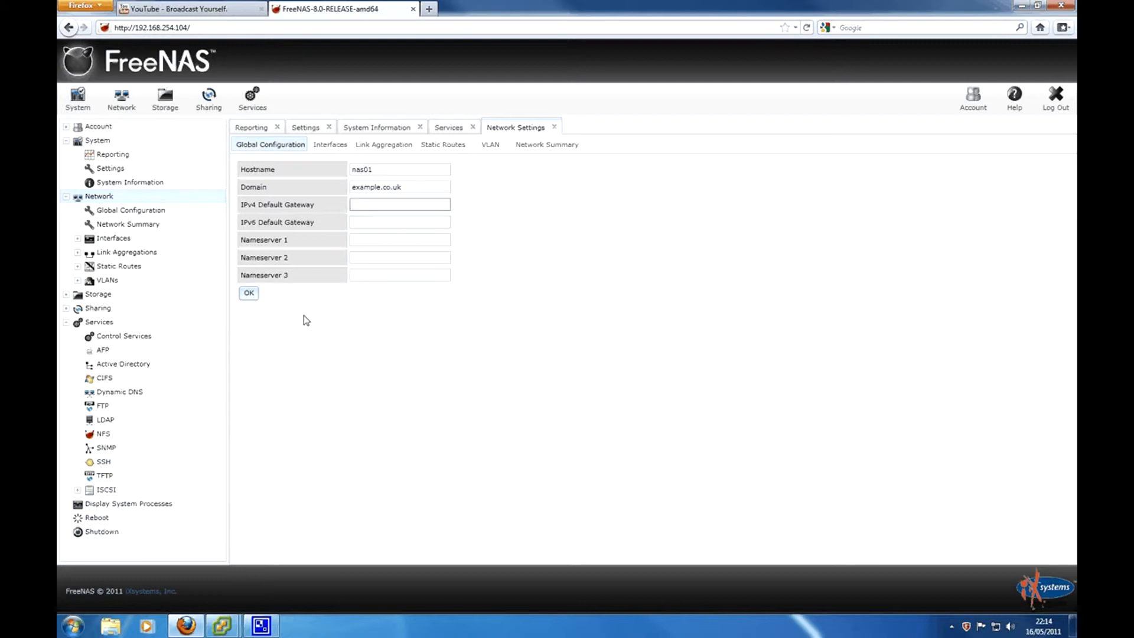
click(369, 245)
click(369, 257)
click(367, 275)
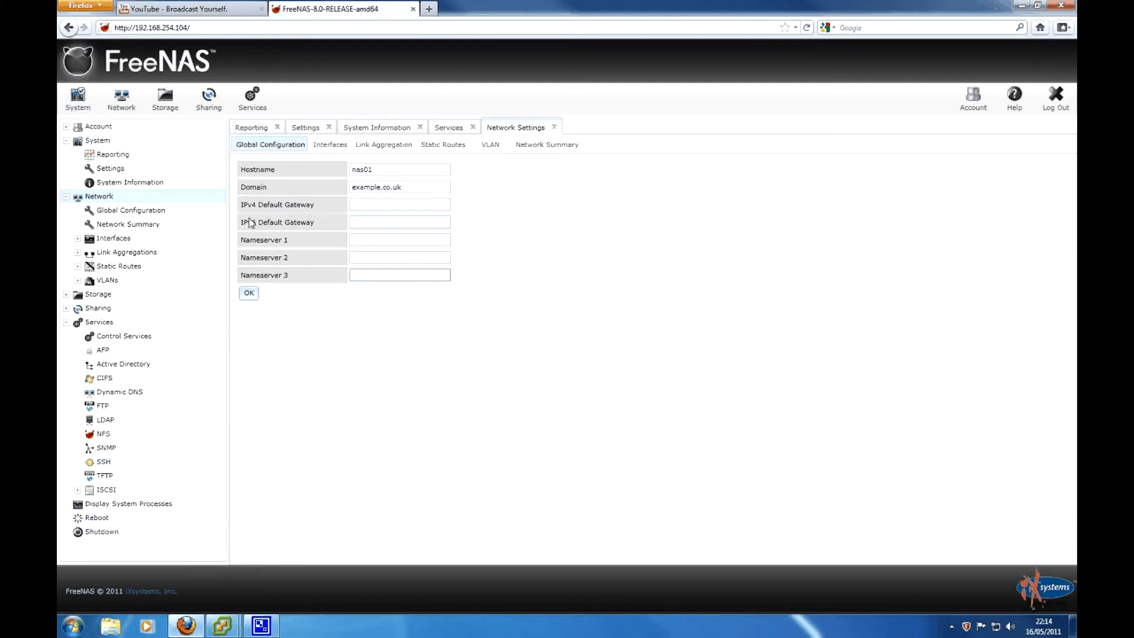
- Confirm em0 on the Interfaces list has DHCP and IPv6 auto-configuration off, then view Link Aggregation
click(337, 146)
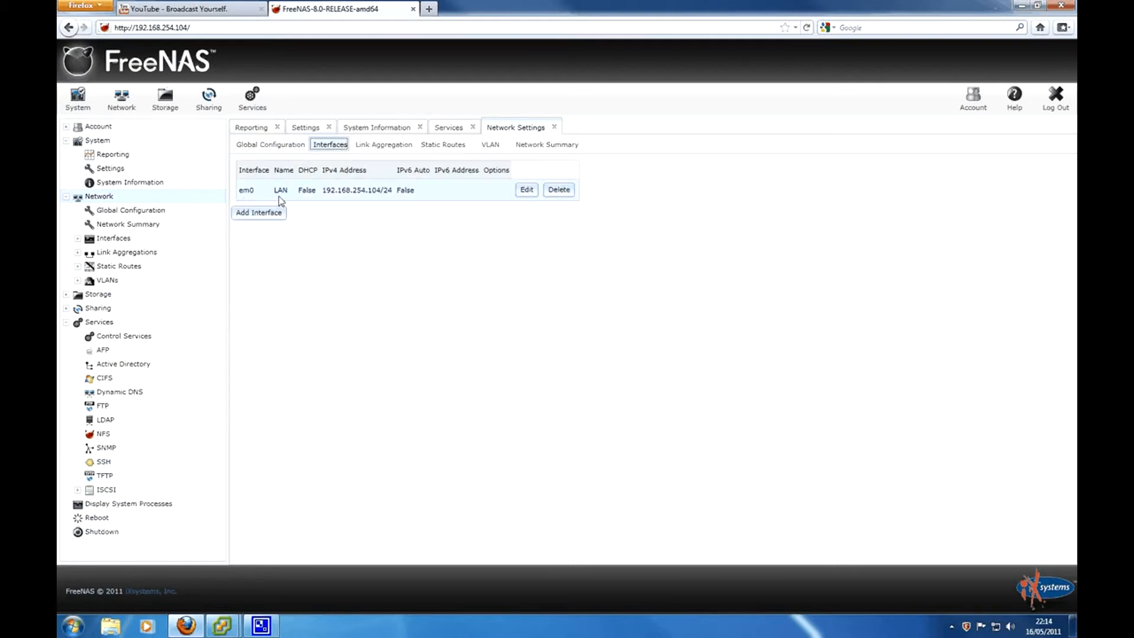
double_click(306, 192)
click(325, 230)
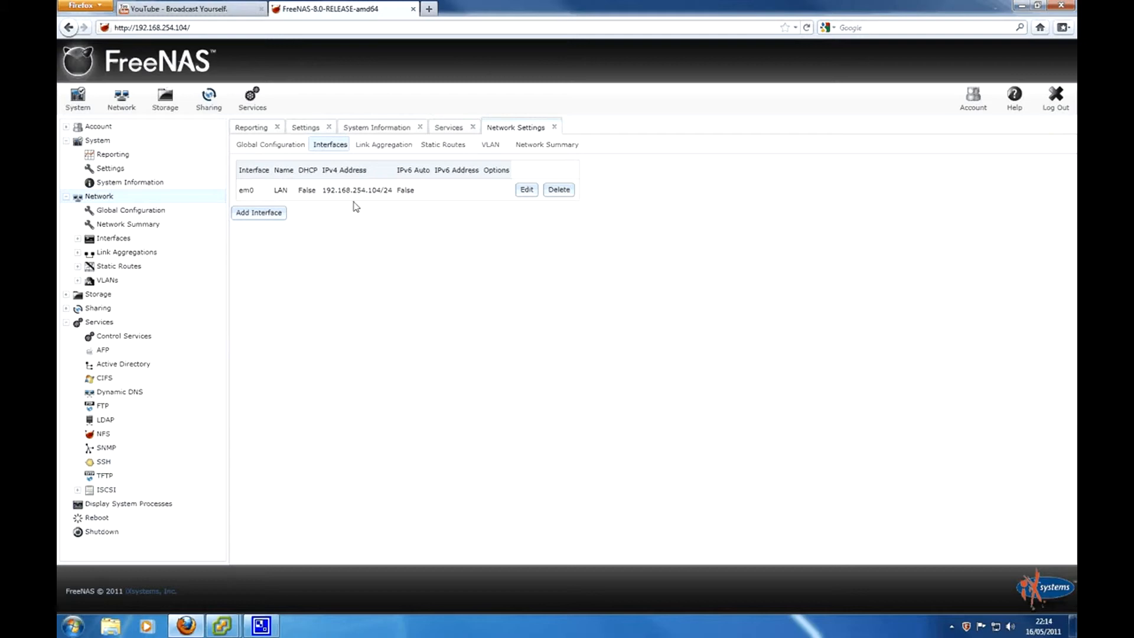
double_click(407, 190)
click(406, 222)
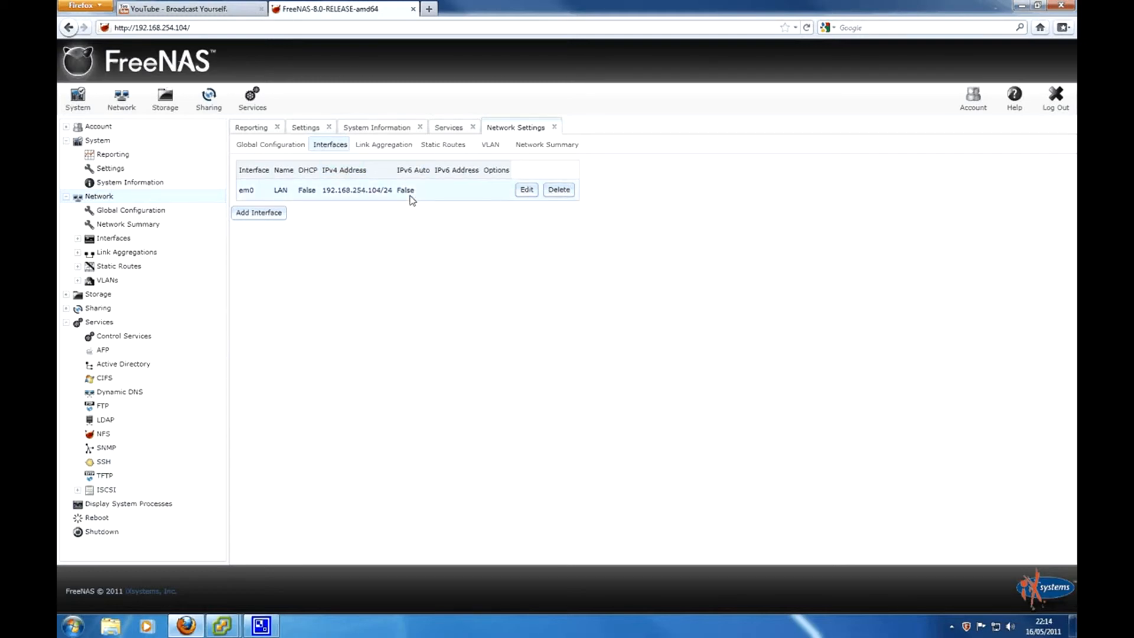
click(384, 145)
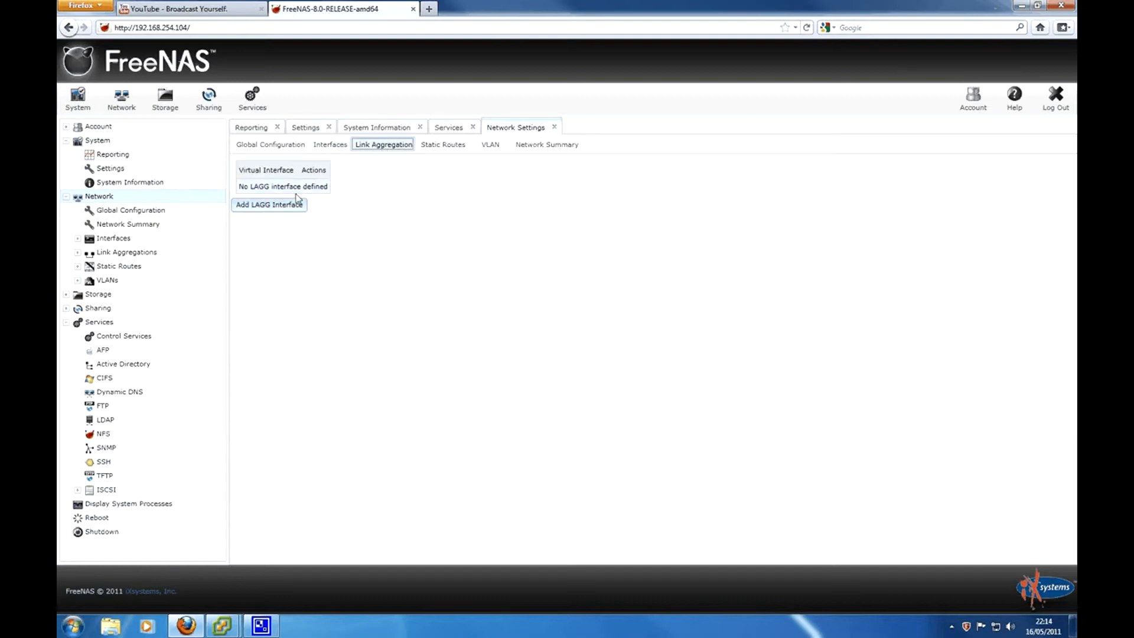
- Cancel a new LAGG interface, view Static Routes and VLANs, then show the Network Summary and expand Account
click(268, 207)
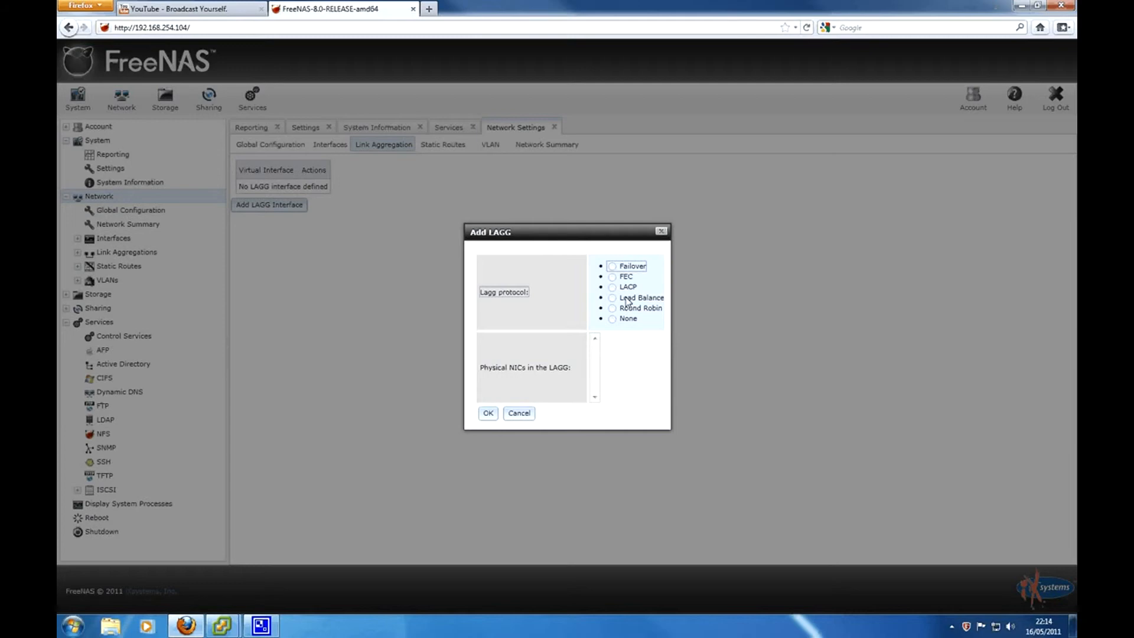
click(518, 414)
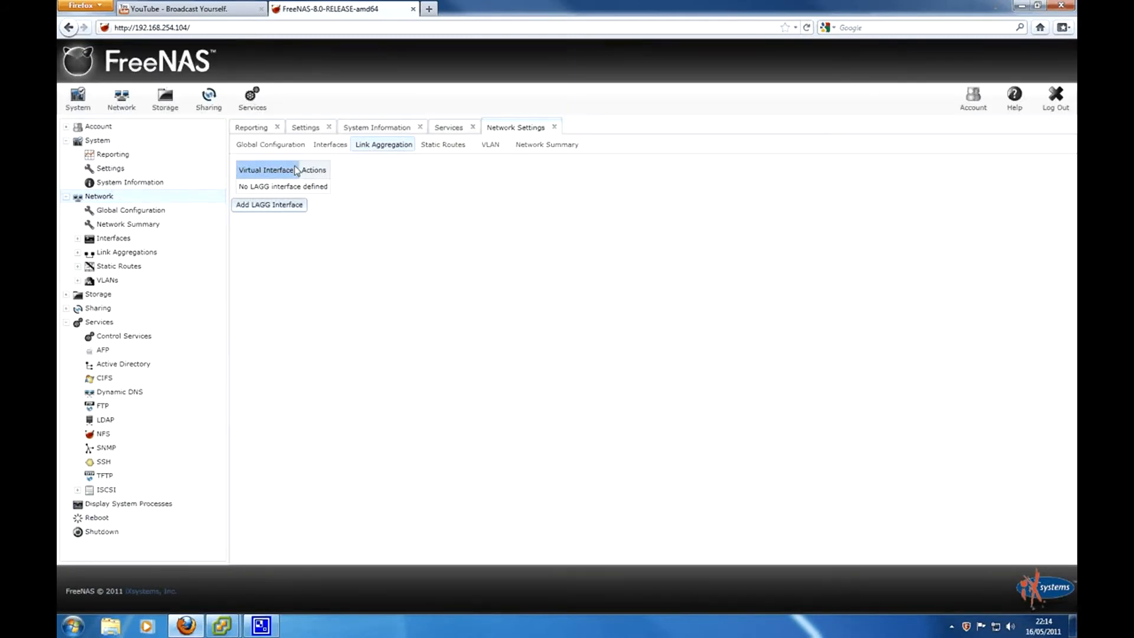
click(444, 148)
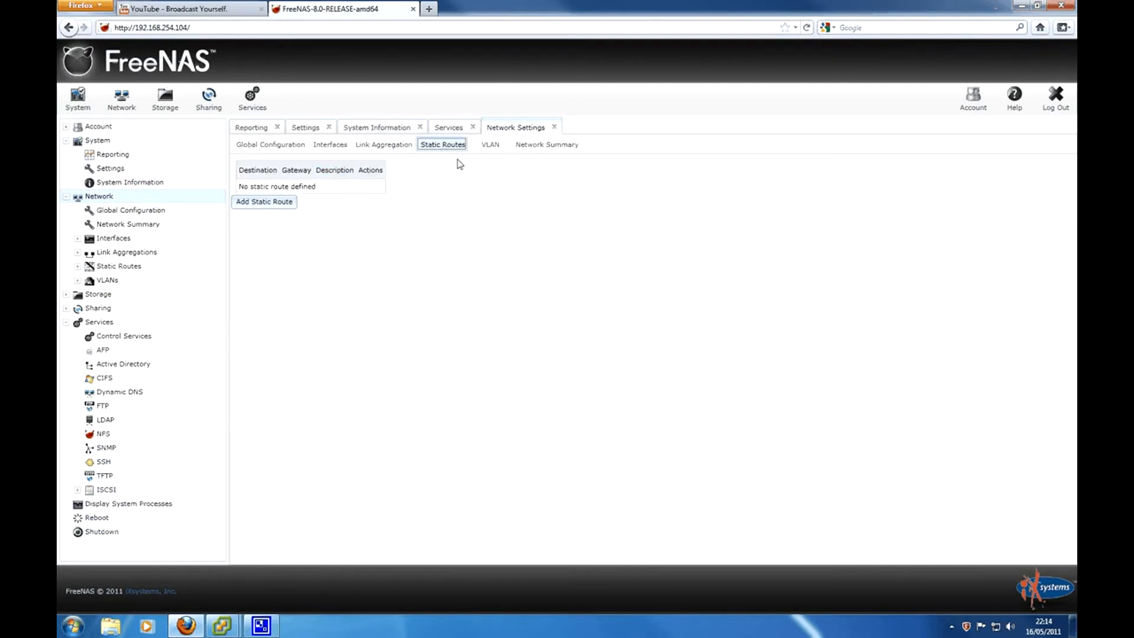
click(491, 147)
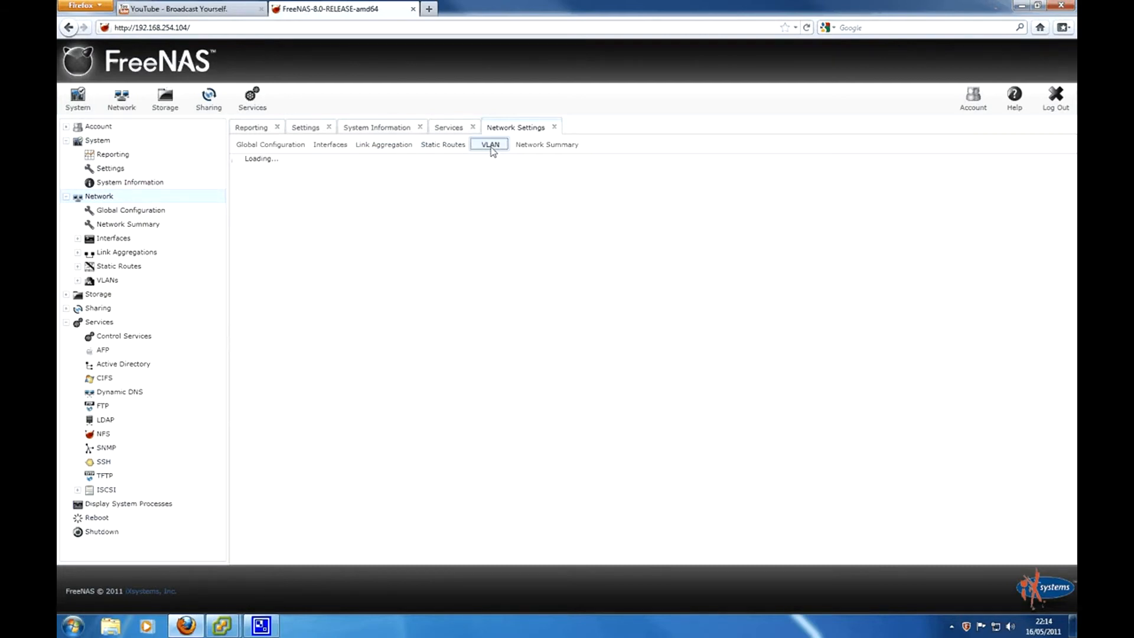
click(522, 148)
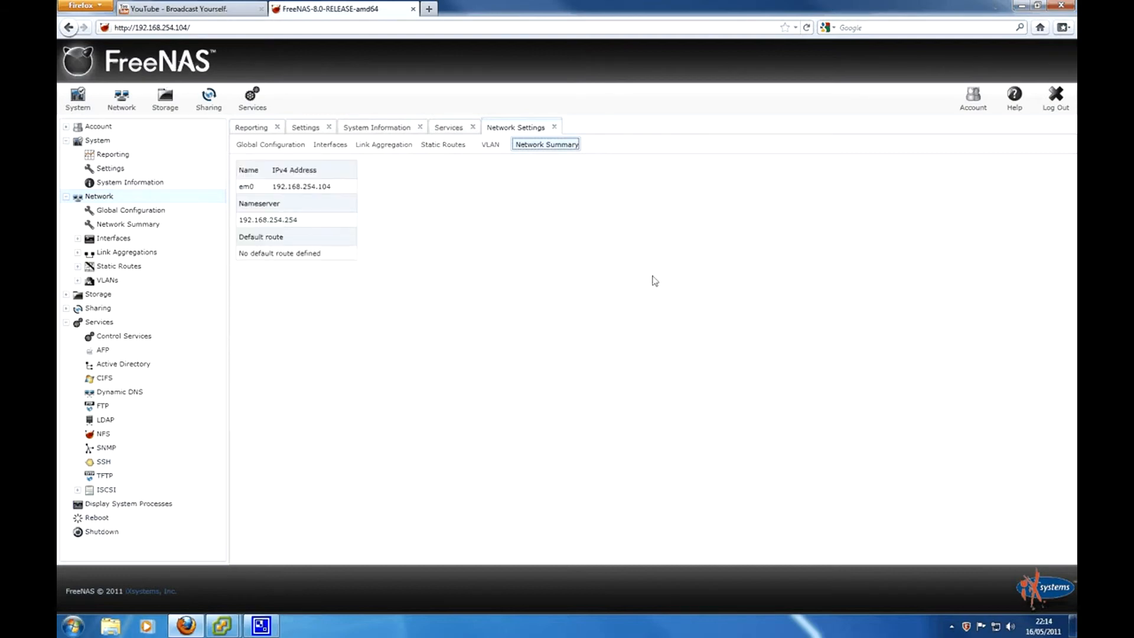
click(97, 127)
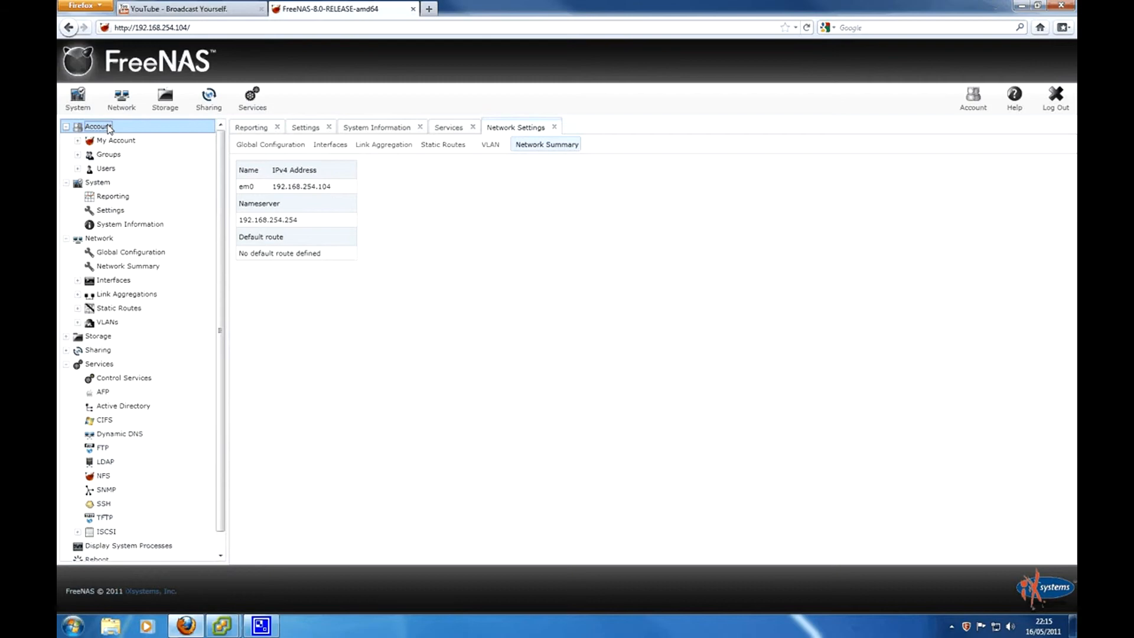
- Open the Change Admin User form under My Account and look over the admin's details
click(138, 142)
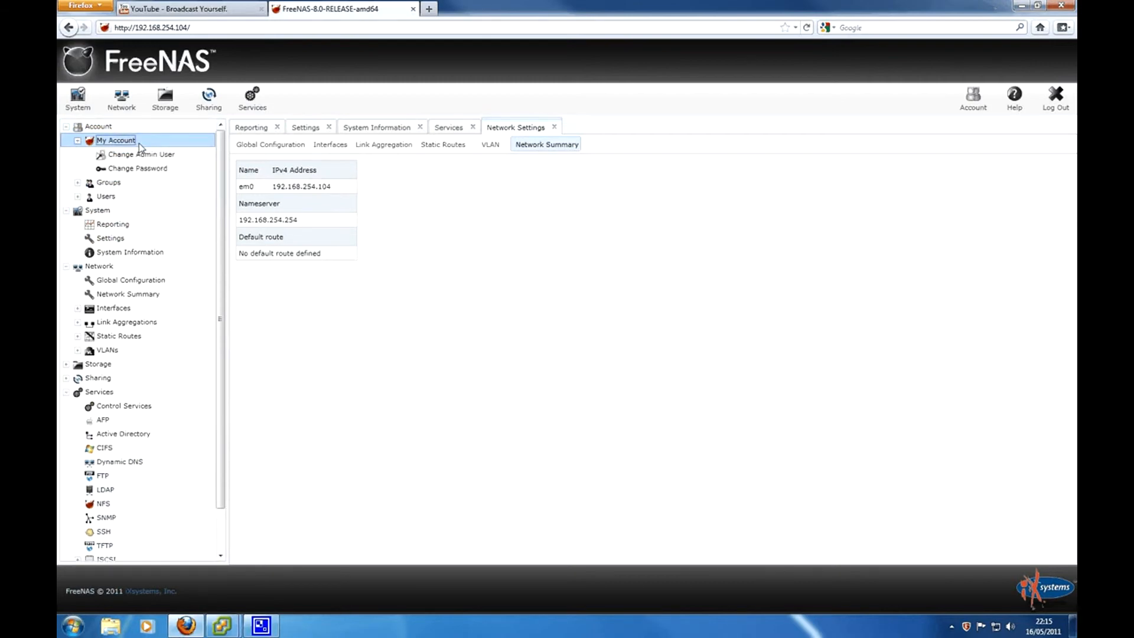
click(142, 154)
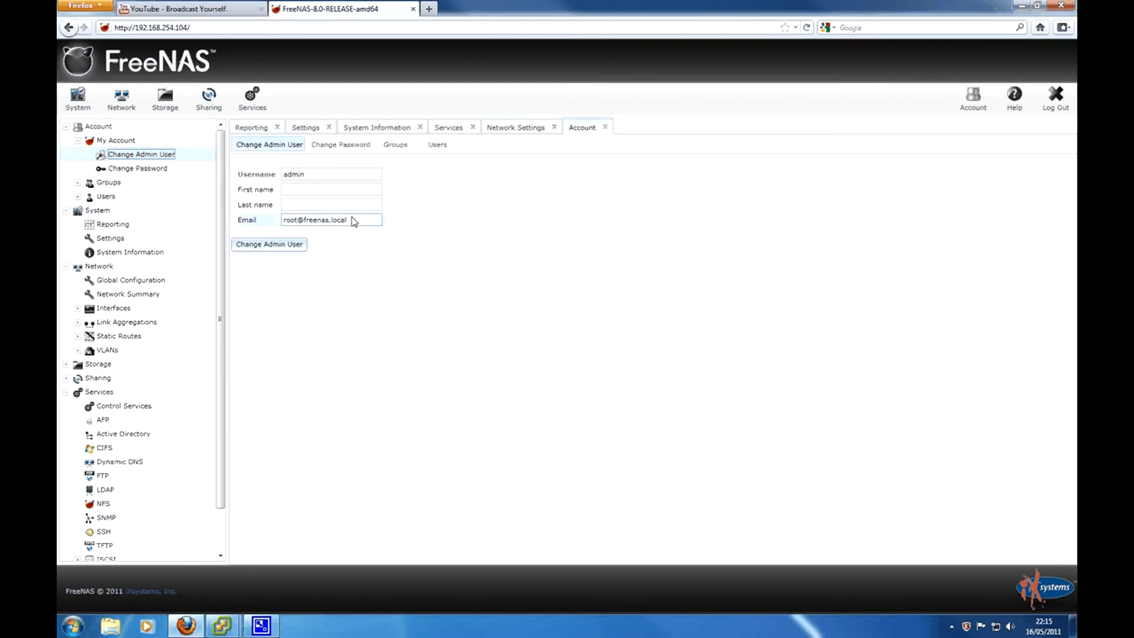
drag(353, 220, 291, 227)
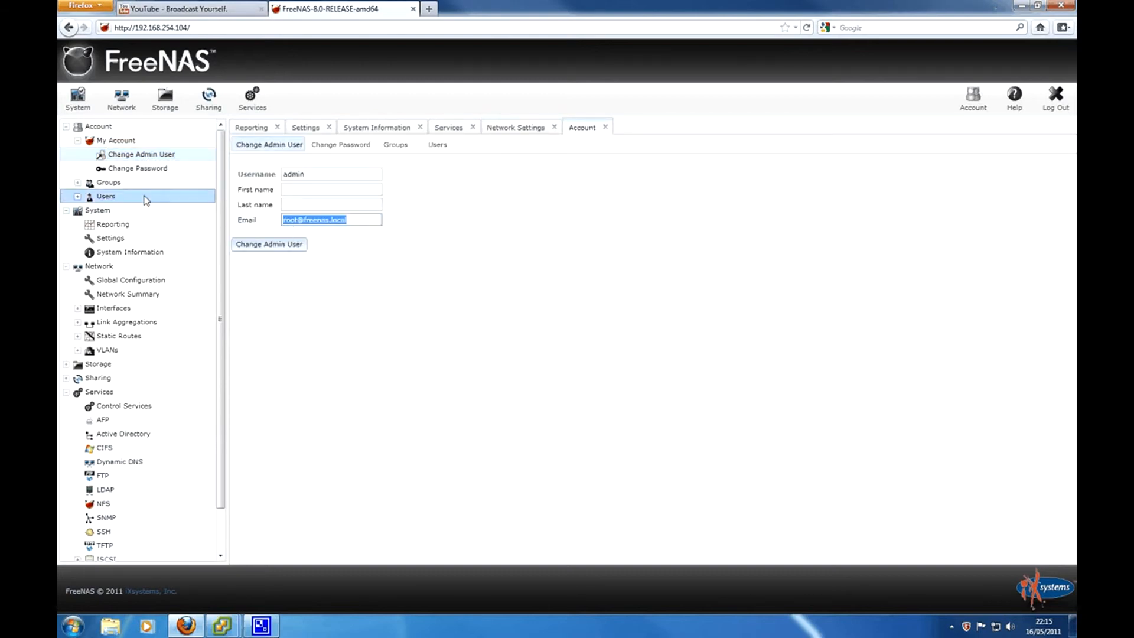
- Open Change Password and click through the old, new and confirmation password fields
click(142, 169)
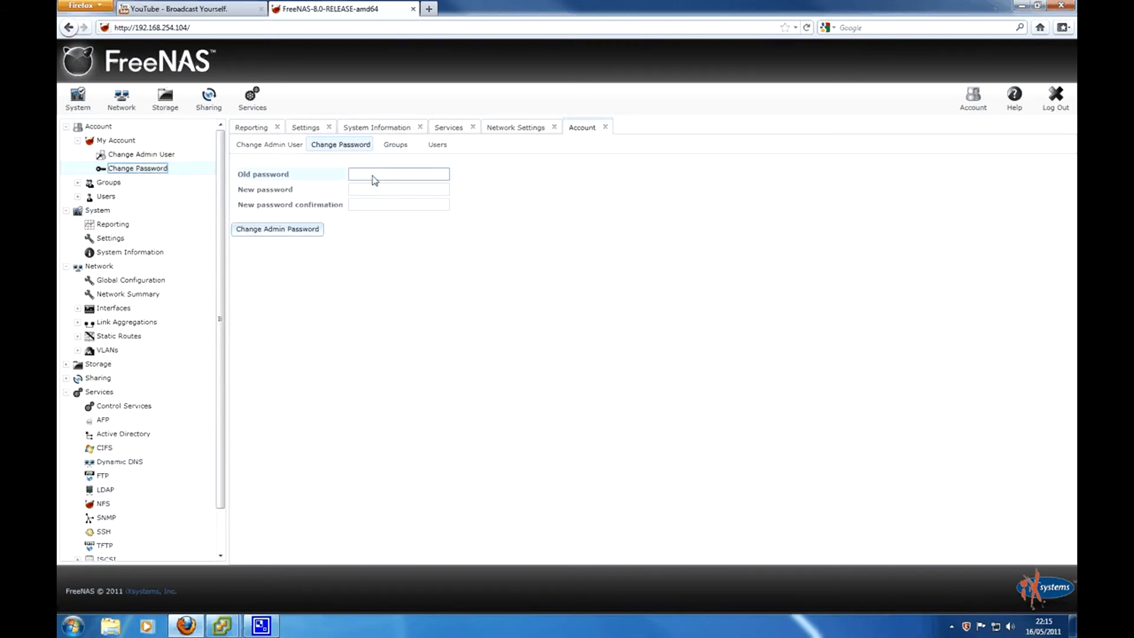
click(353, 178)
click(367, 202)
click(371, 188)
click(383, 175)
click(131, 34)
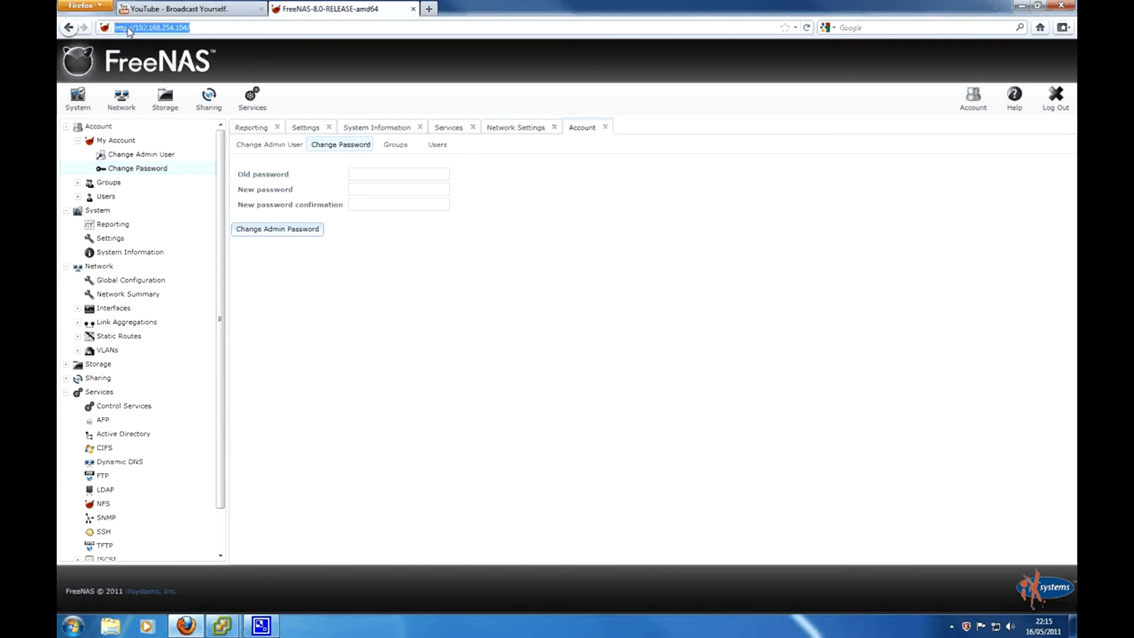
- Narrow the navigation pane and collapse the Services and Network sections of the tree
click(128, 29)
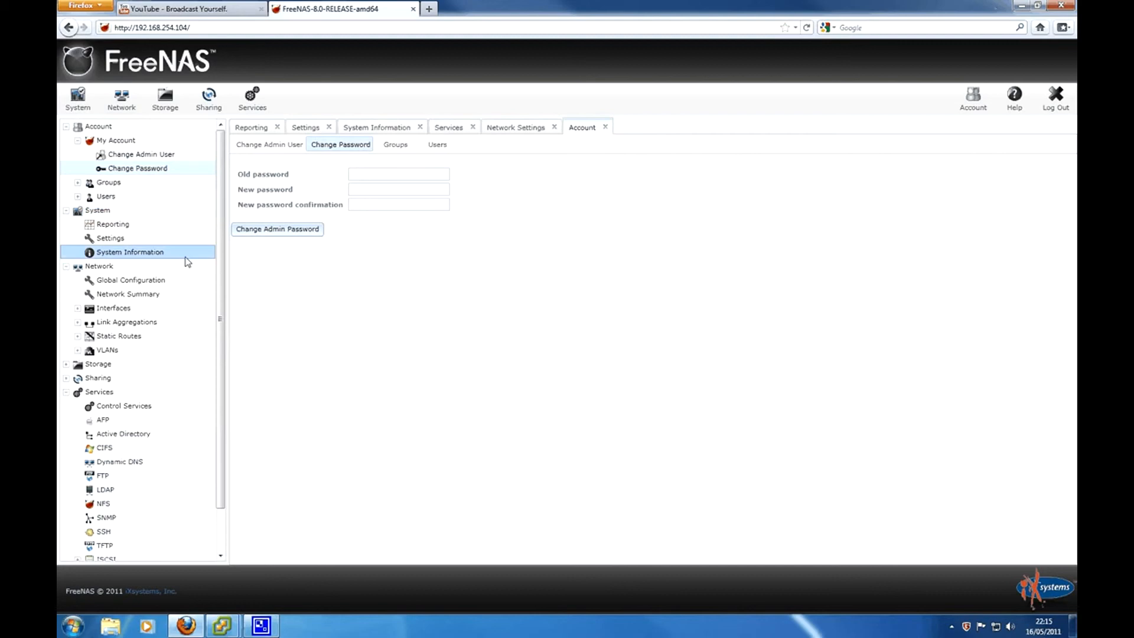
drag(219, 242, 216, 197)
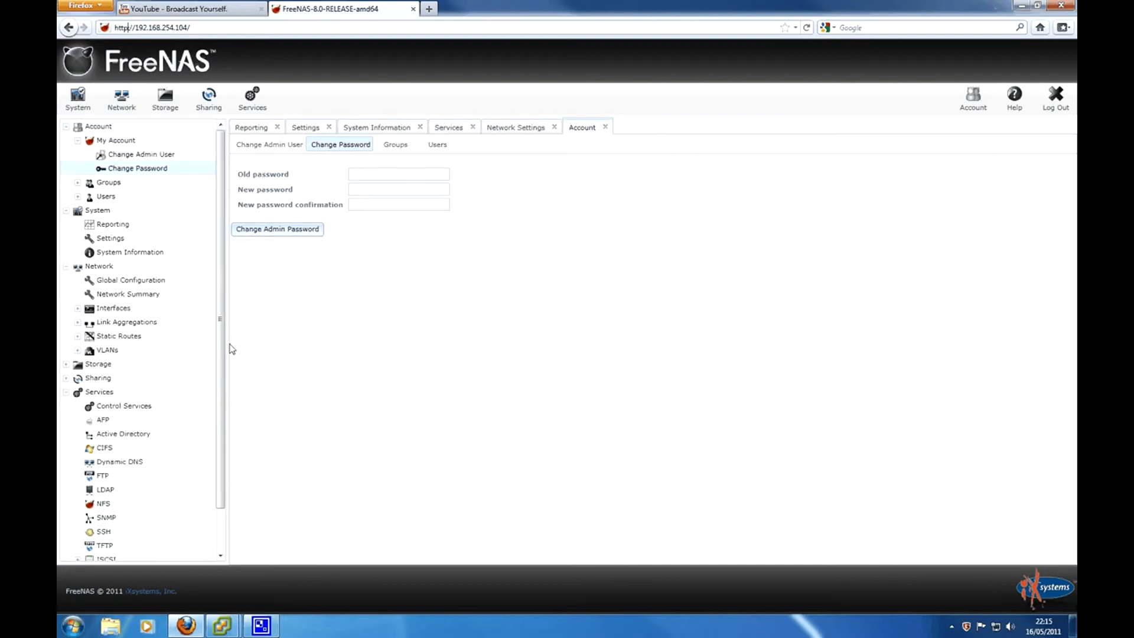
drag(229, 349, 211, 378)
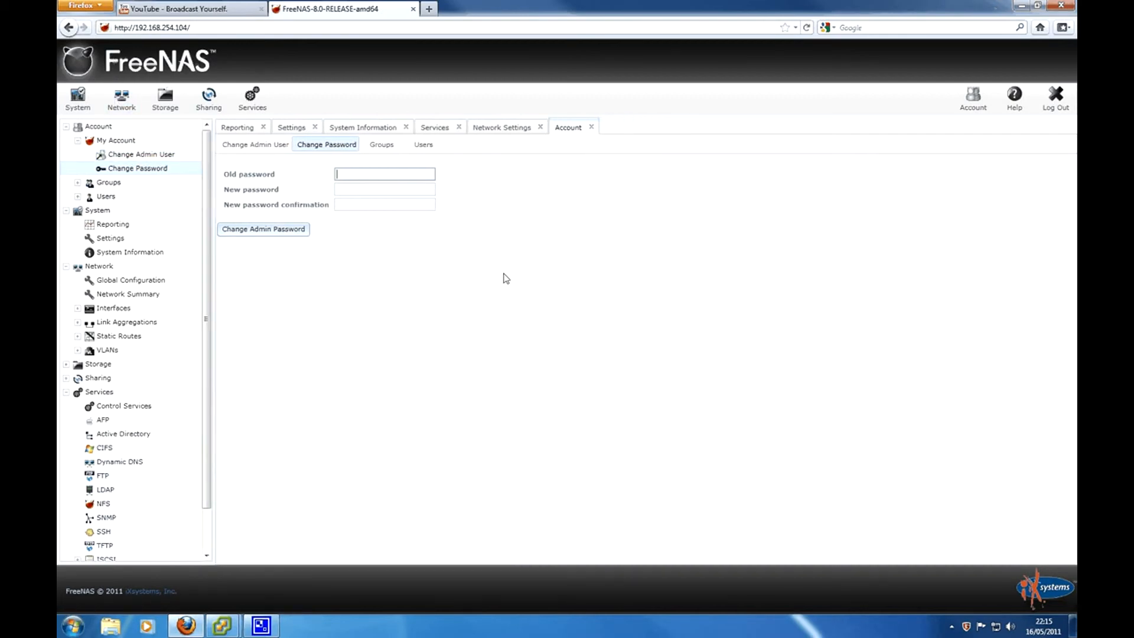
drag(209, 243, 206, 197)
scroll(177, 357, down, 2)
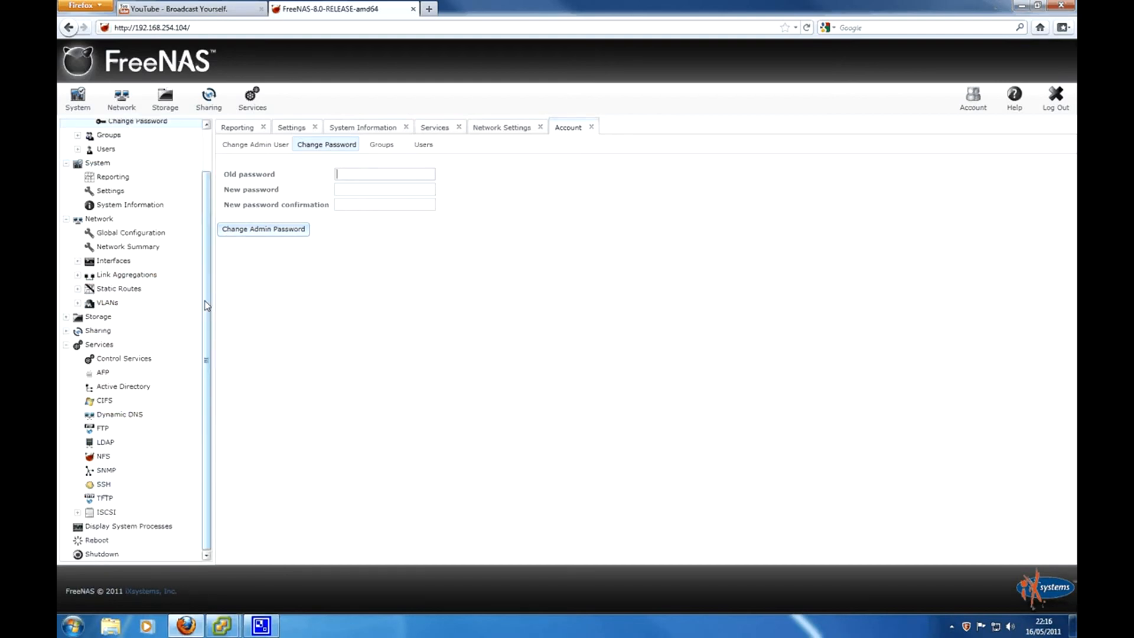
drag(207, 281, 208, 225)
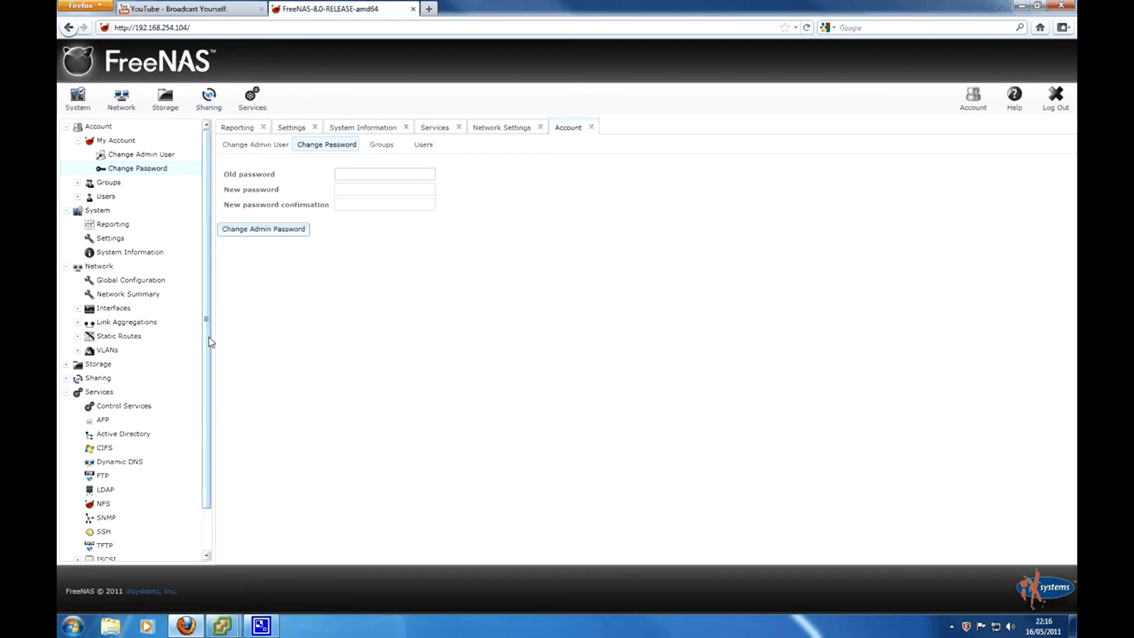
drag(207, 342, 209, 436)
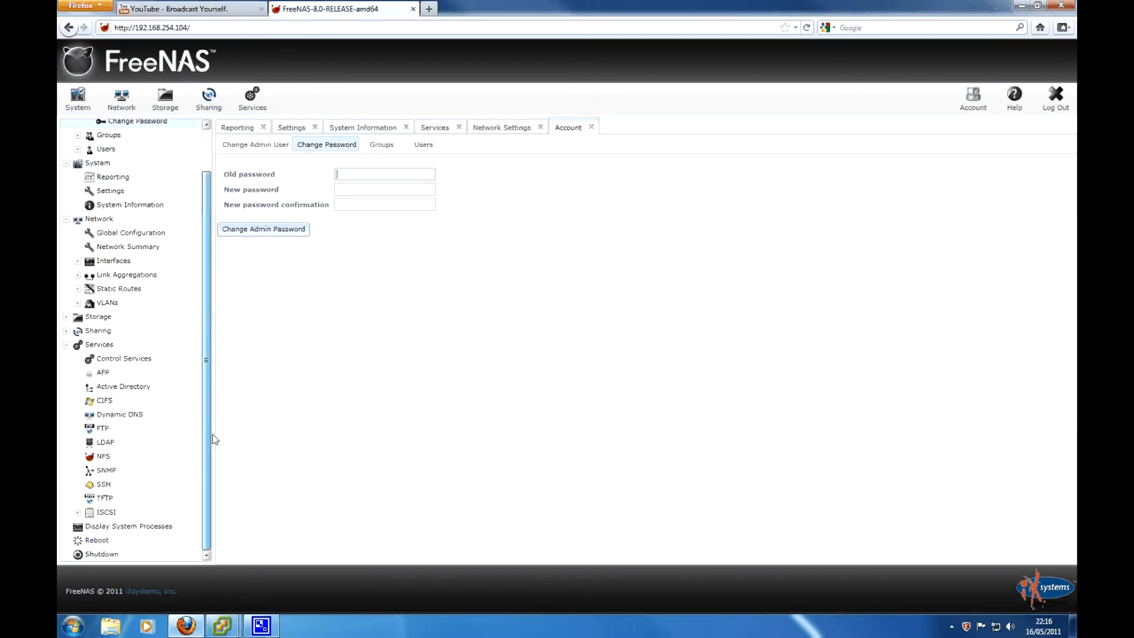
click(66, 344)
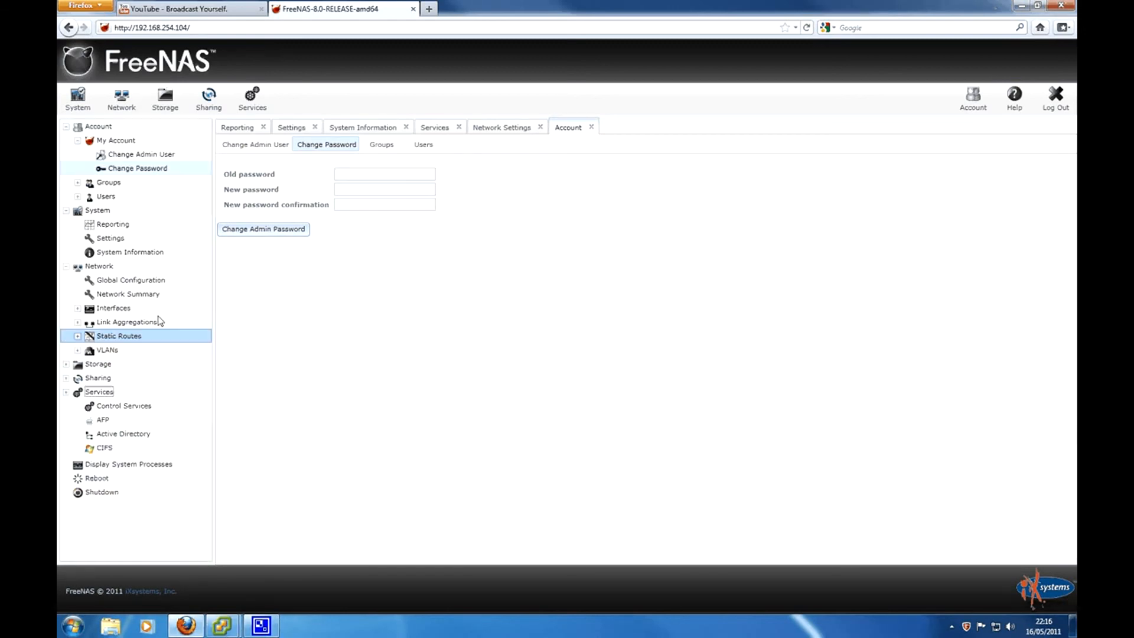
click(66, 267)
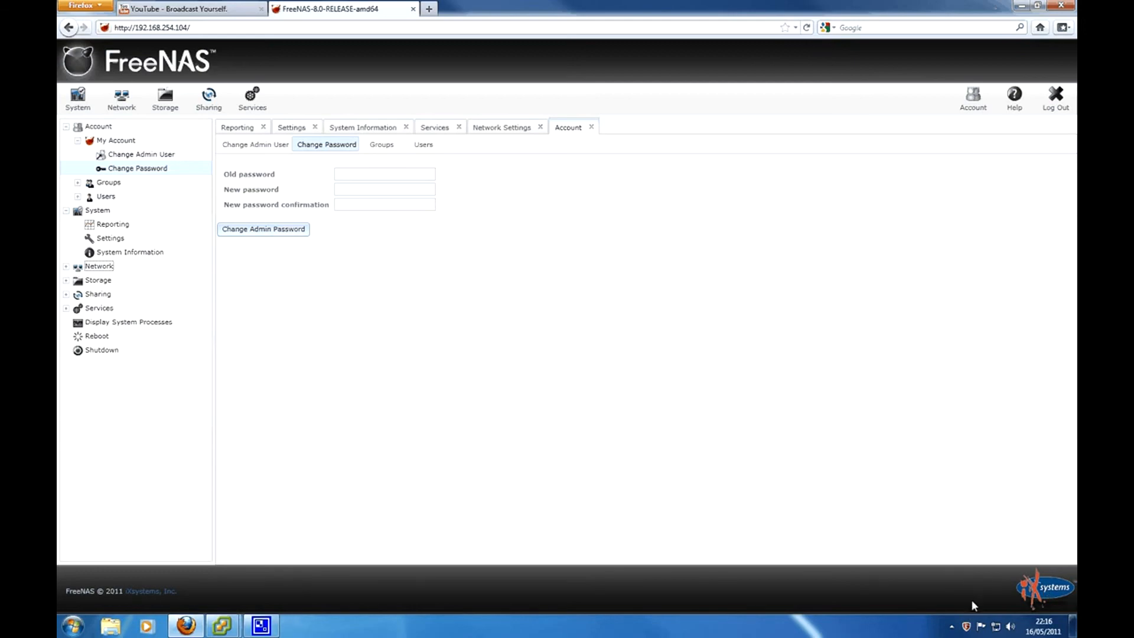
click(951, 626)
right_click(971, 565)
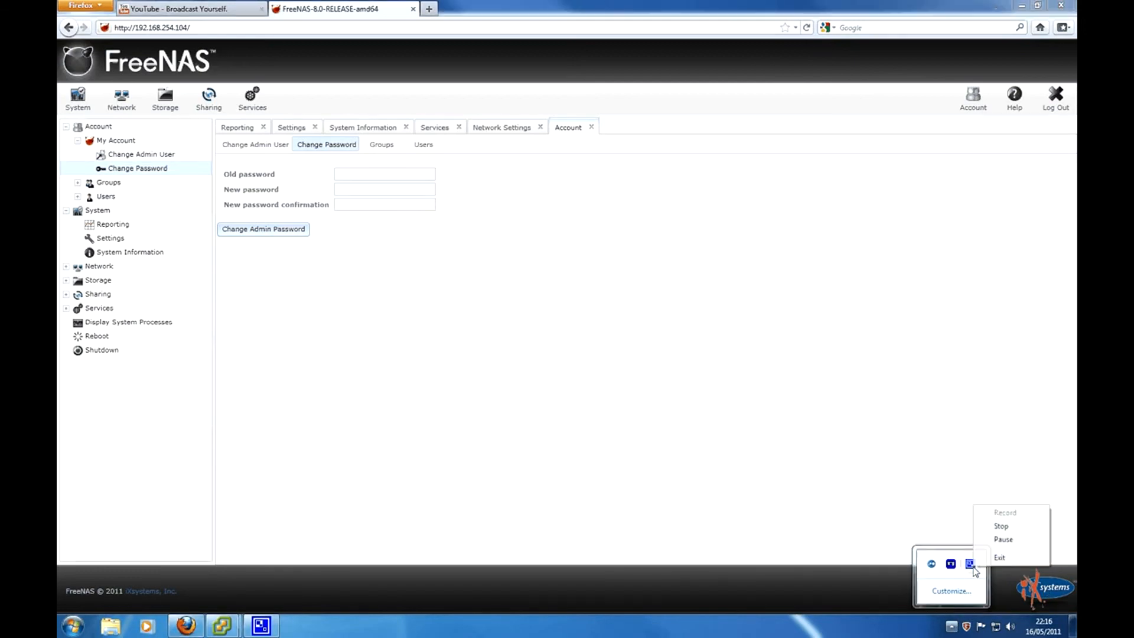